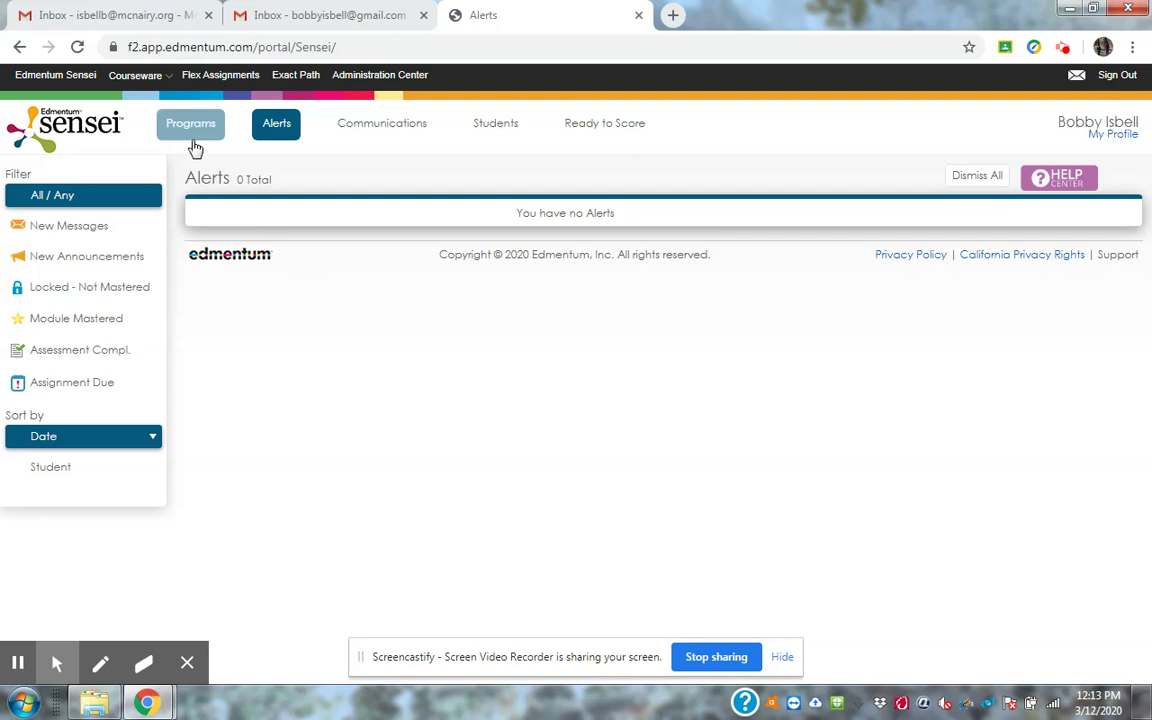
Choose Courseware - Adamsville High School from the Courseware menu to view its program snapshot.
click(136, 76)
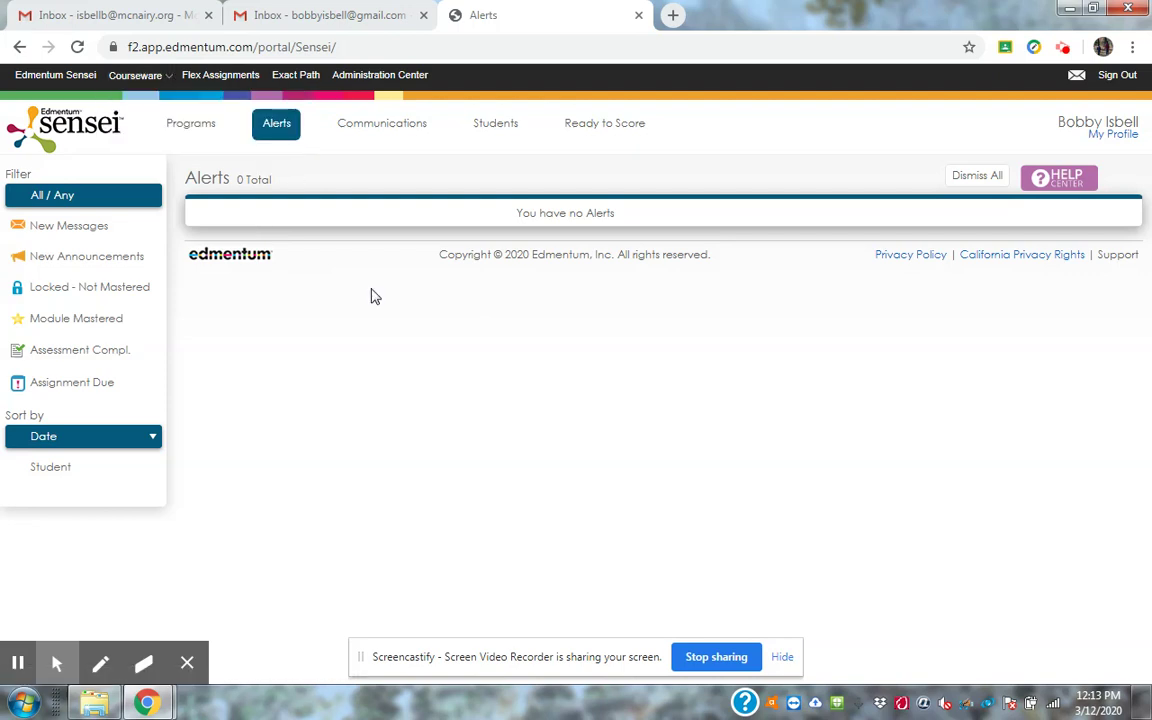
mouse_move(136, 76)
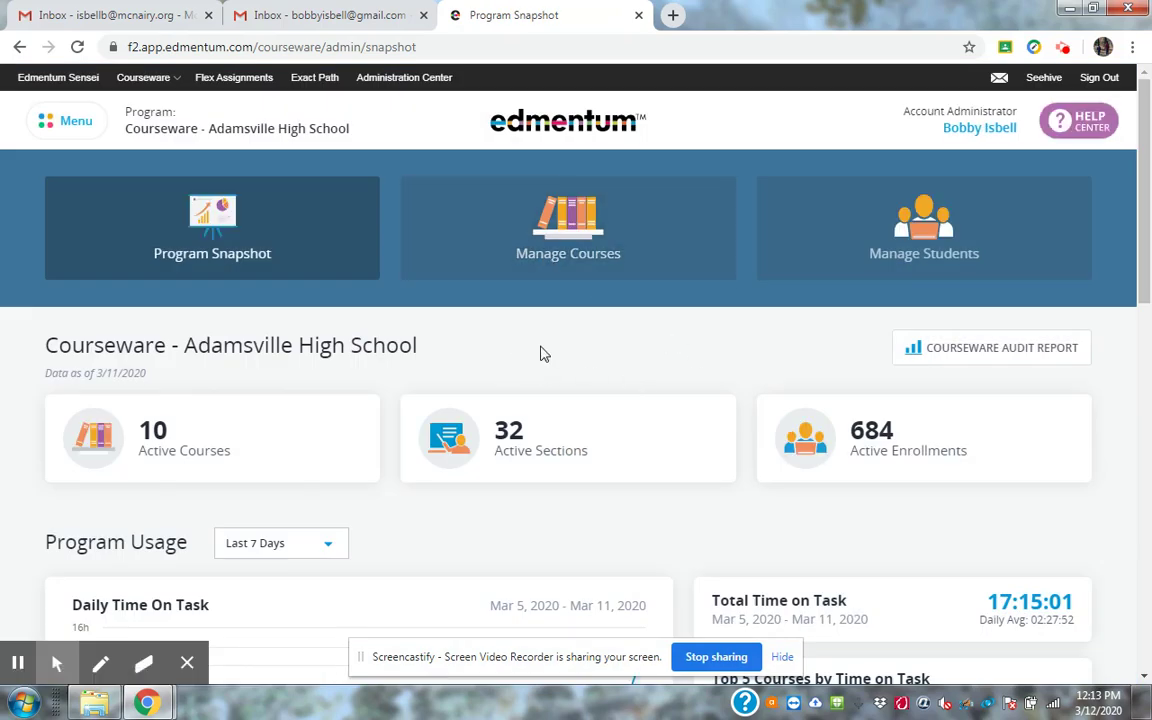
From Manage Courses, start a new section based on PLATO Course US History, Semester B v2.0.
click(545, 262)
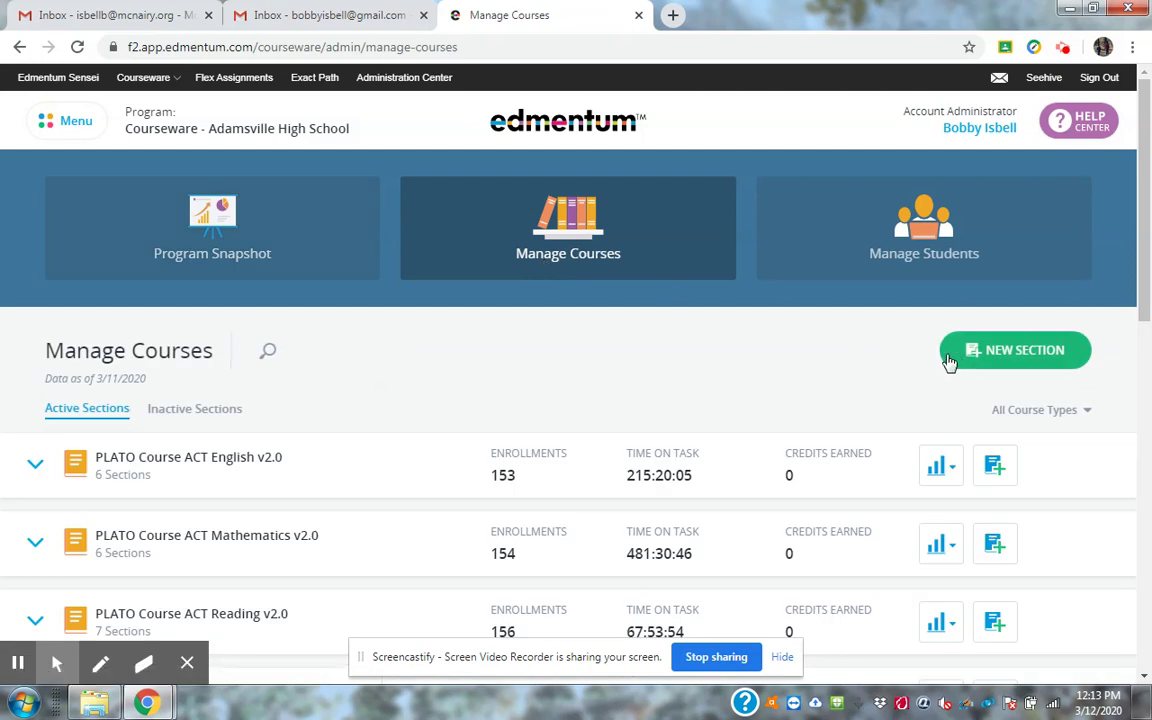
click(966, 356)
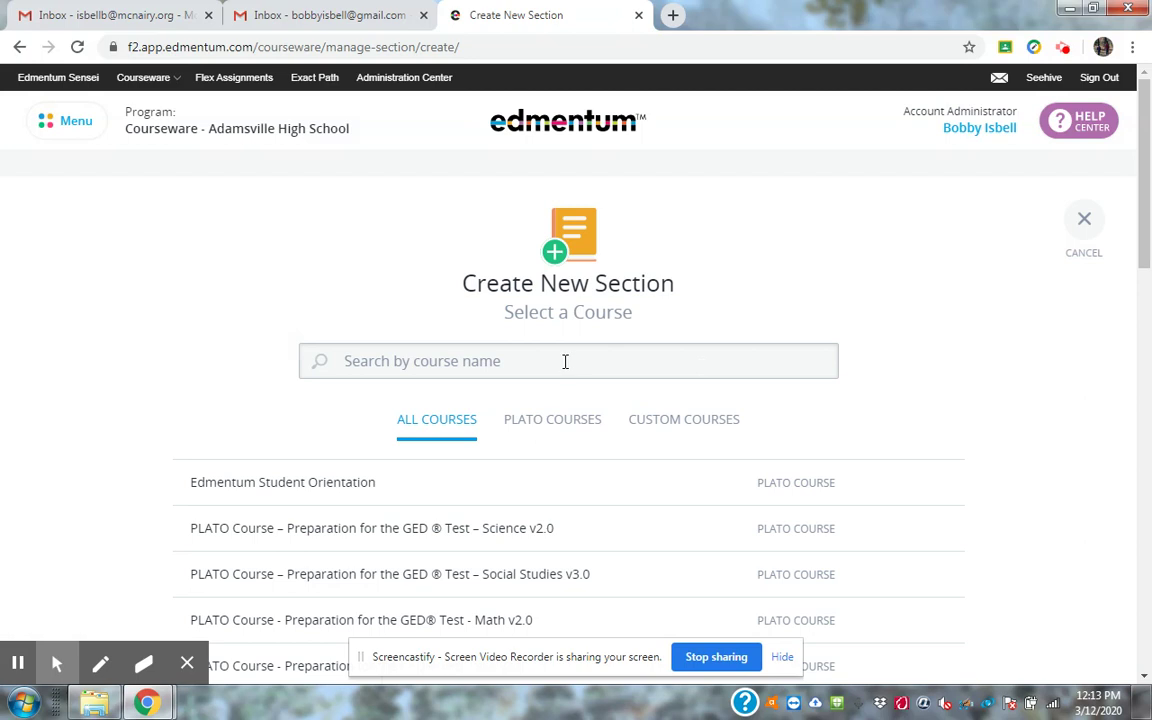
click(565, 362)
text(U)
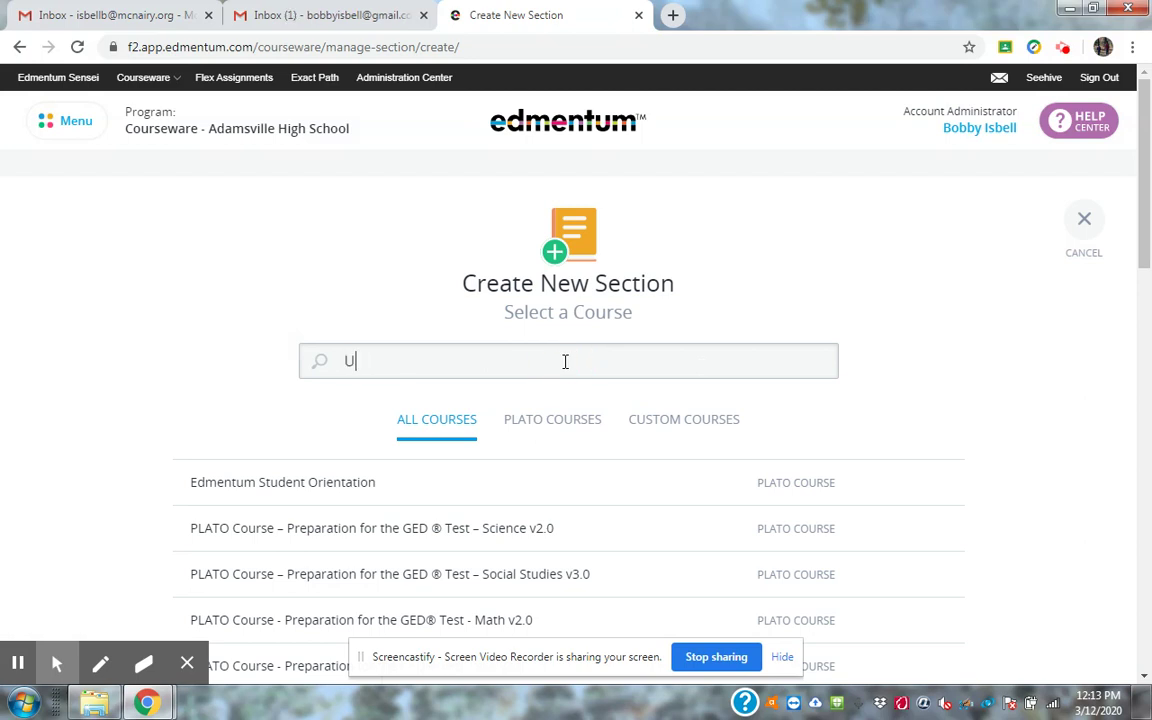
text(S History)
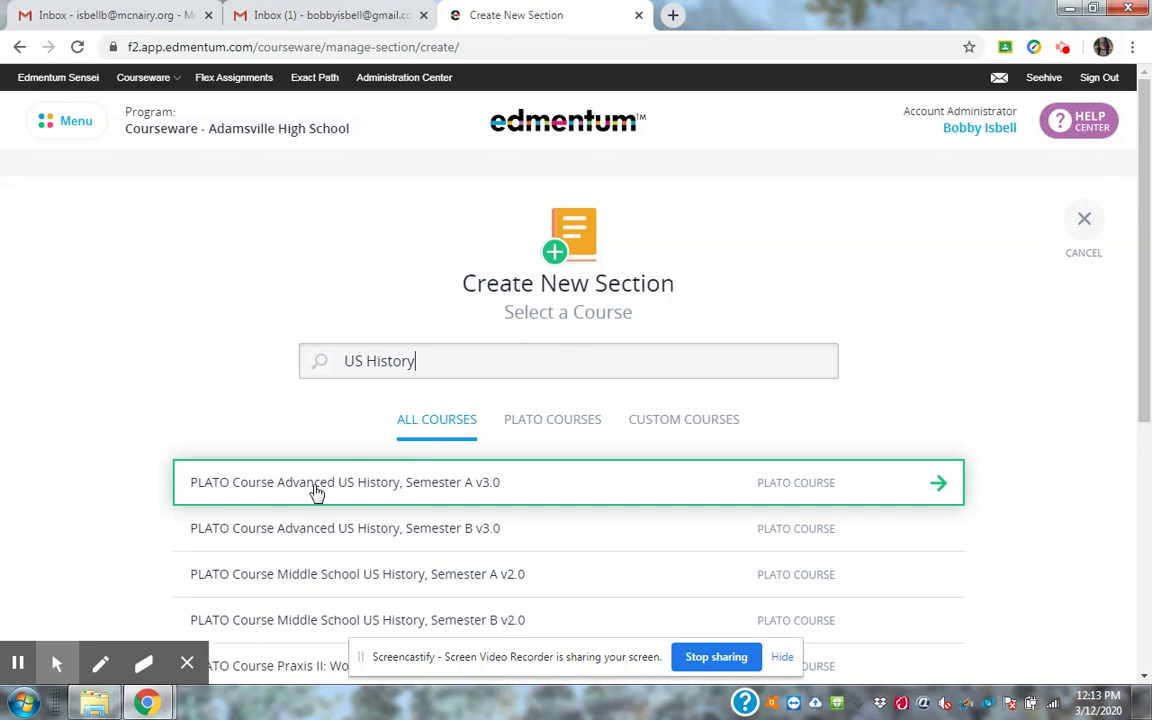
scroll(181, 443, down, 3)
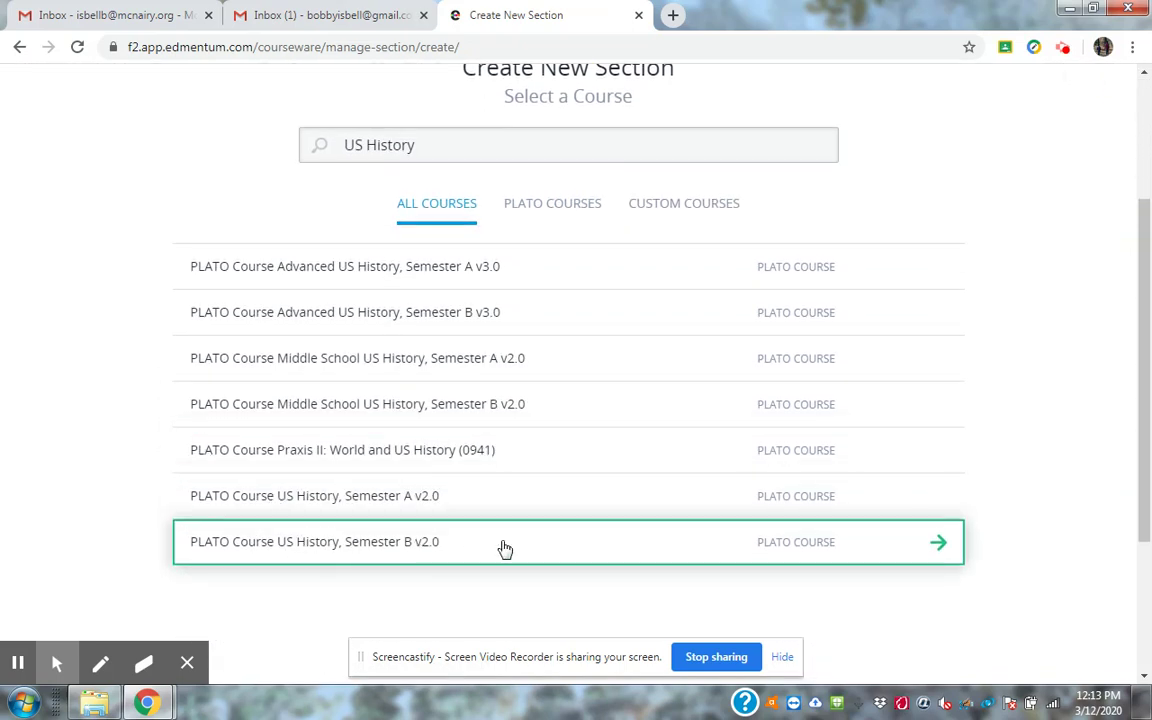
click(376, 545)
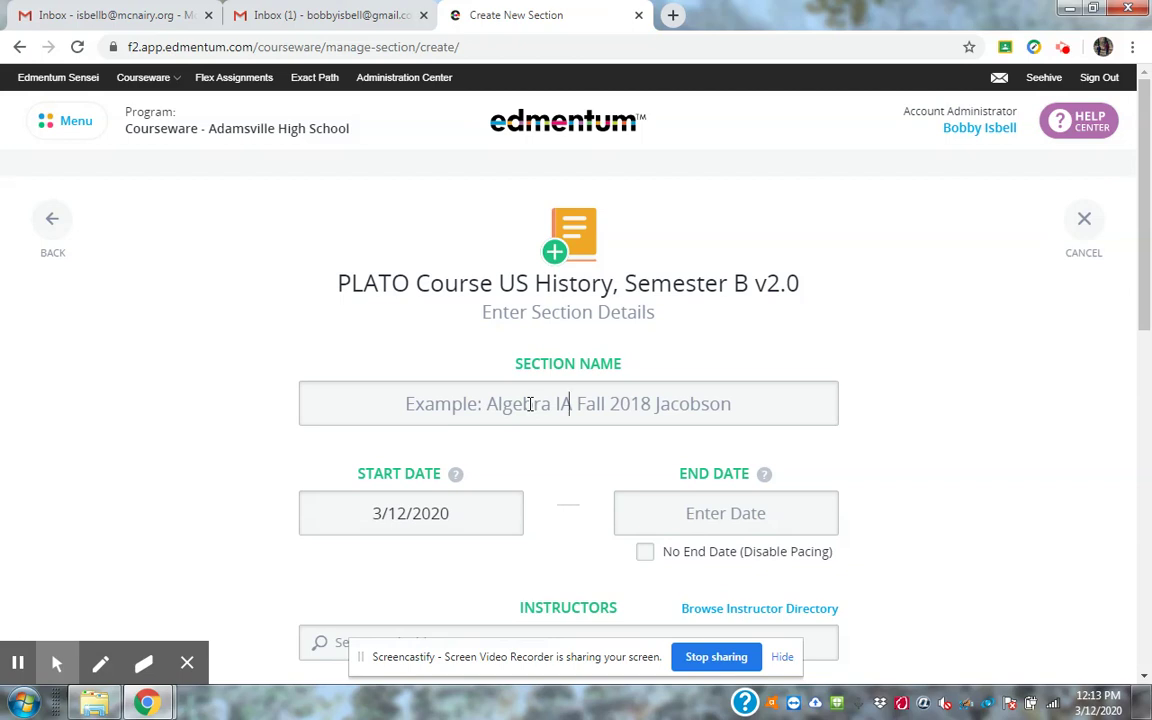
Enter the section name 'US History SP2020 3rd Block' followed by the teacher's surname.
click(530, 403)
text(US )
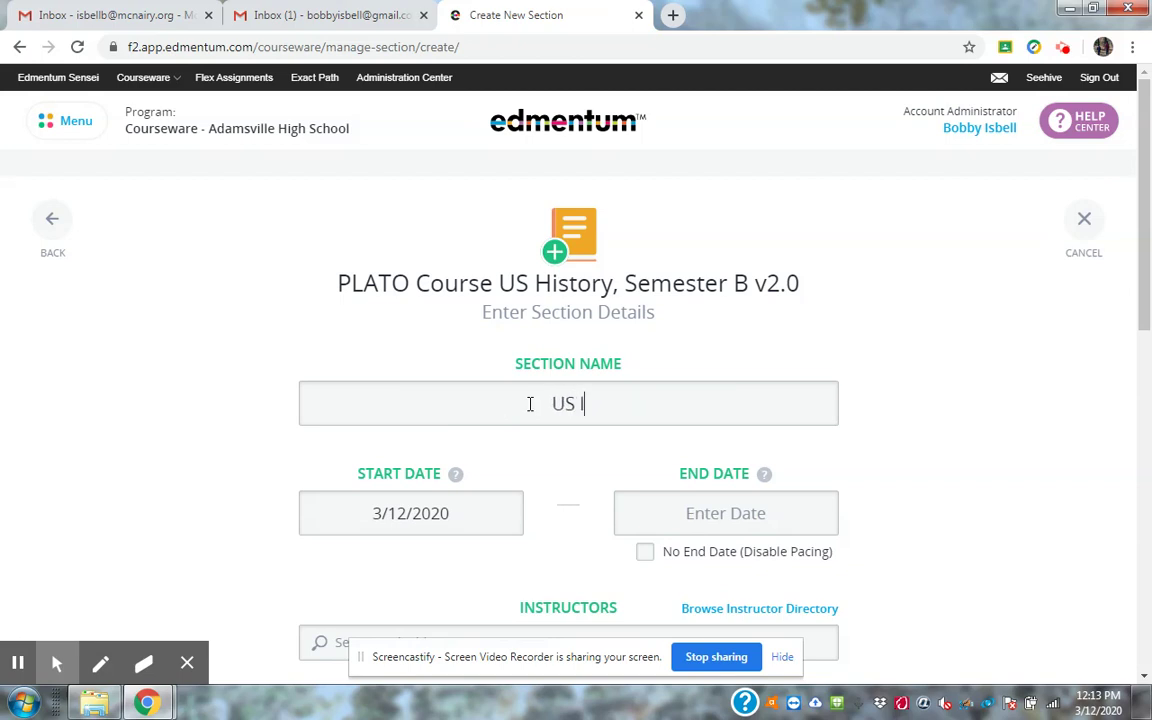
text(h)
key(BackSpace)
text(History SP200)
key(BackSpace)
text(20 )
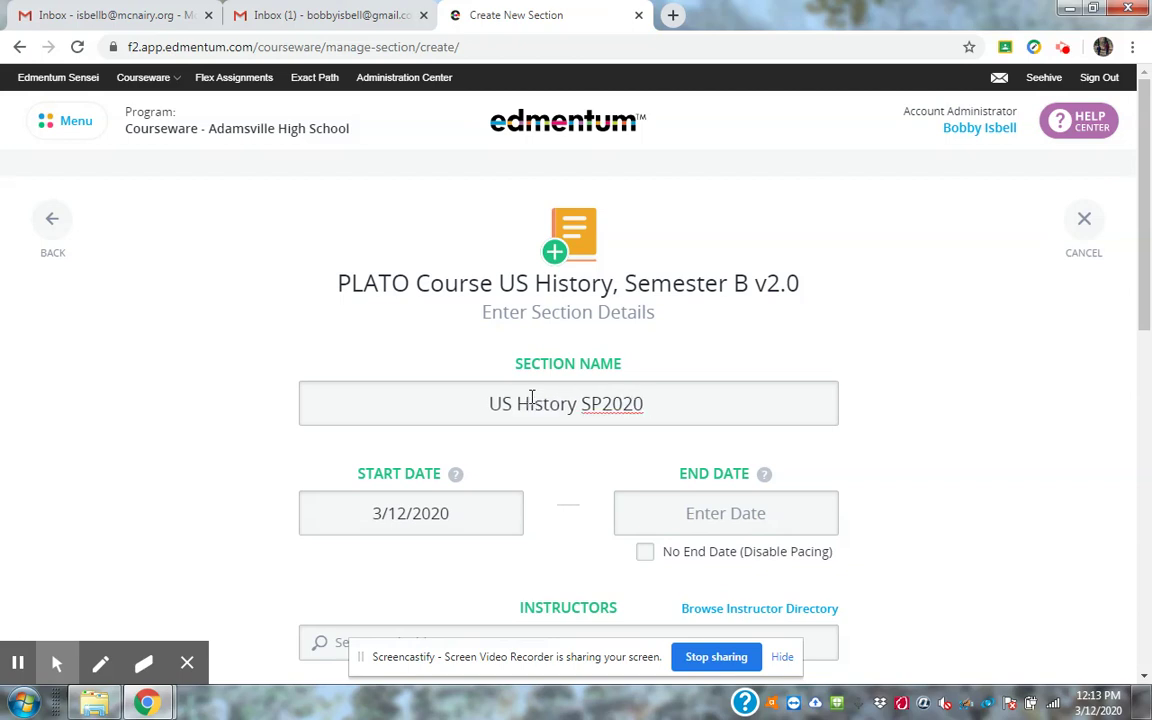
text(3rd )
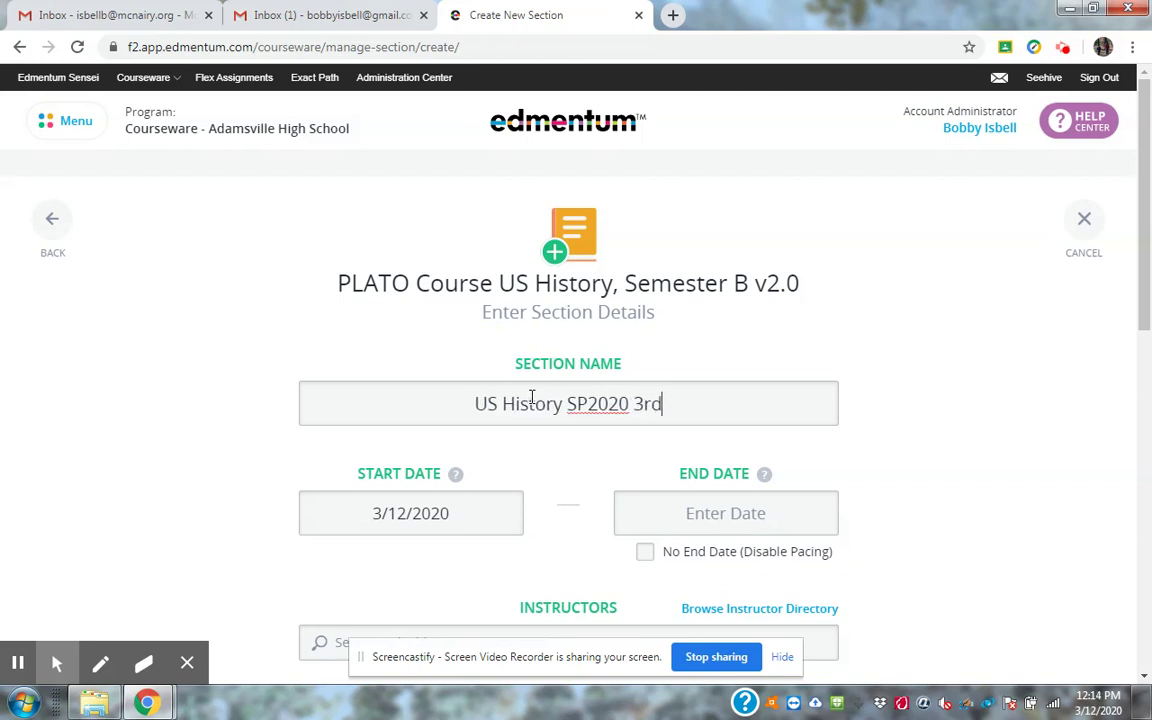
text(Block )
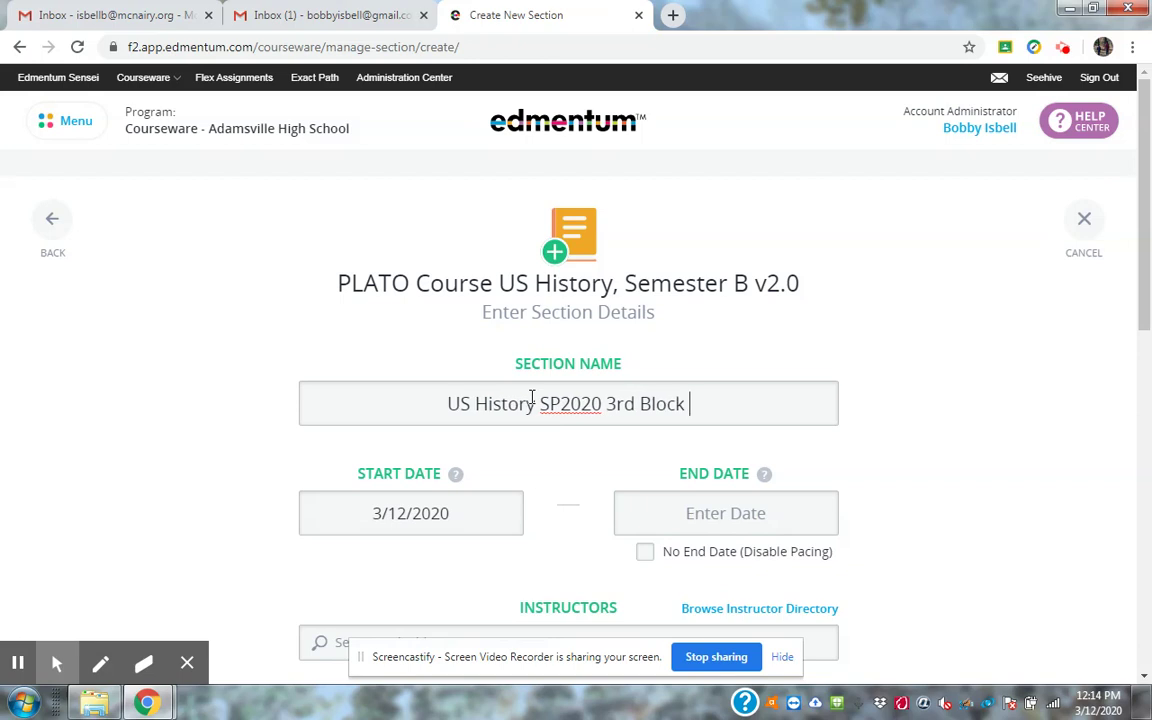
text(Isbell)
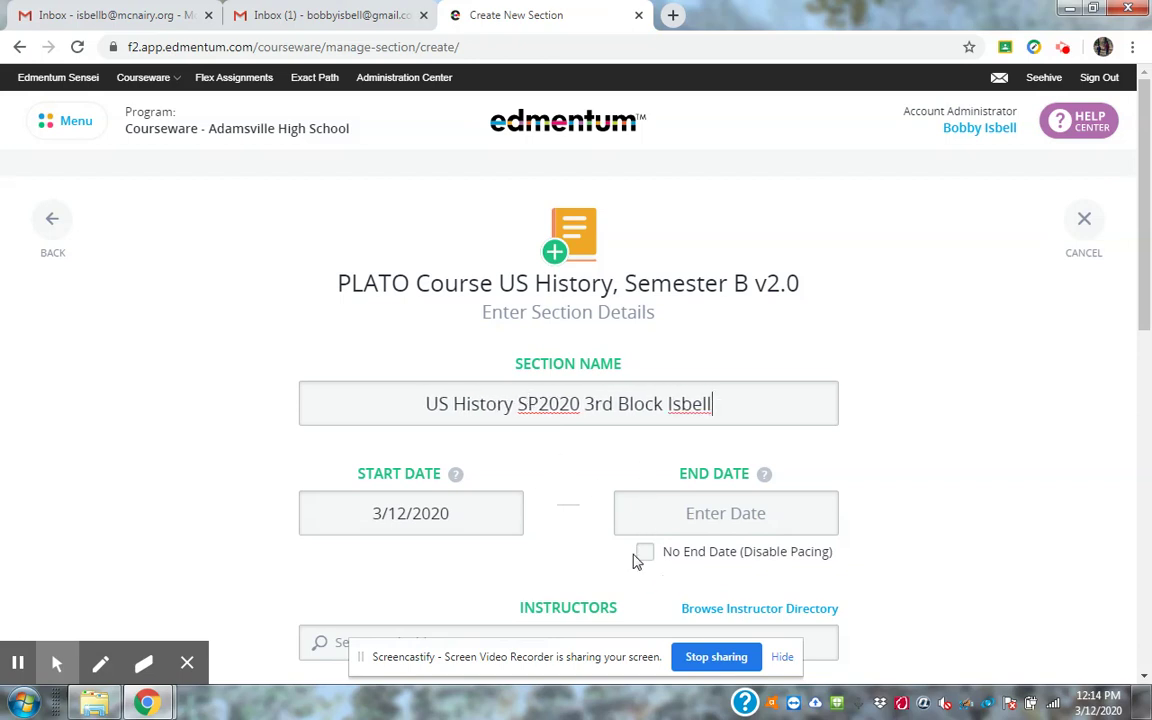
Enable No End Date (Disable Pacing) and remove 'Block' from the section name.
click(645, 576)
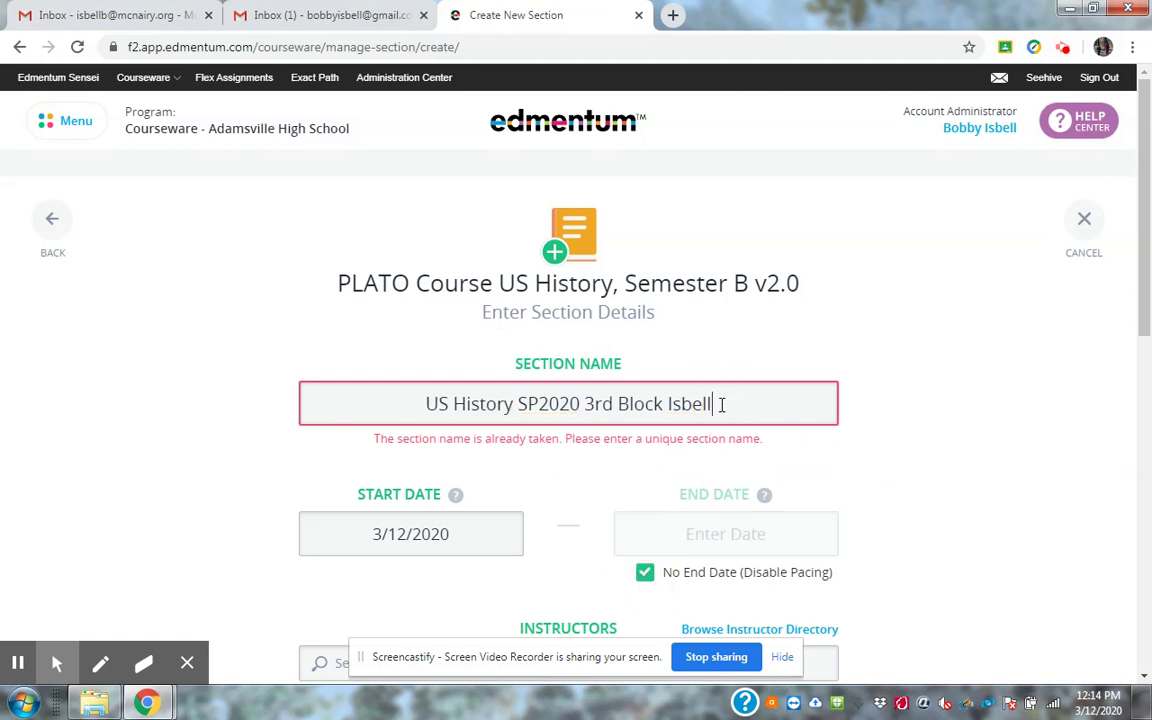
click(664, 403)
key(BackSpace)
key(BackSpace)
key(BackSpace)
key(BackSpace)
key(BackSpace)
key(BackSpace)
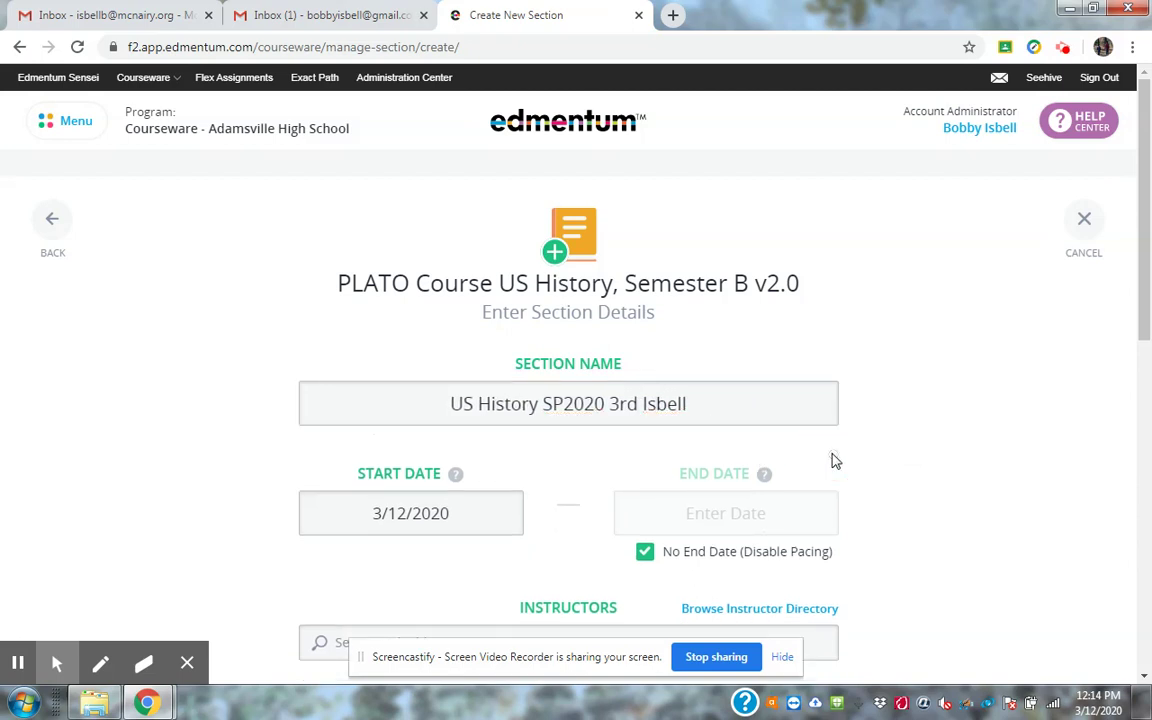
click(920, 524)
scroll(921, 524, down, 2)
Add the teacher's account as the section instructor and continue to adding students.
scroll(920, 524, down, 1)
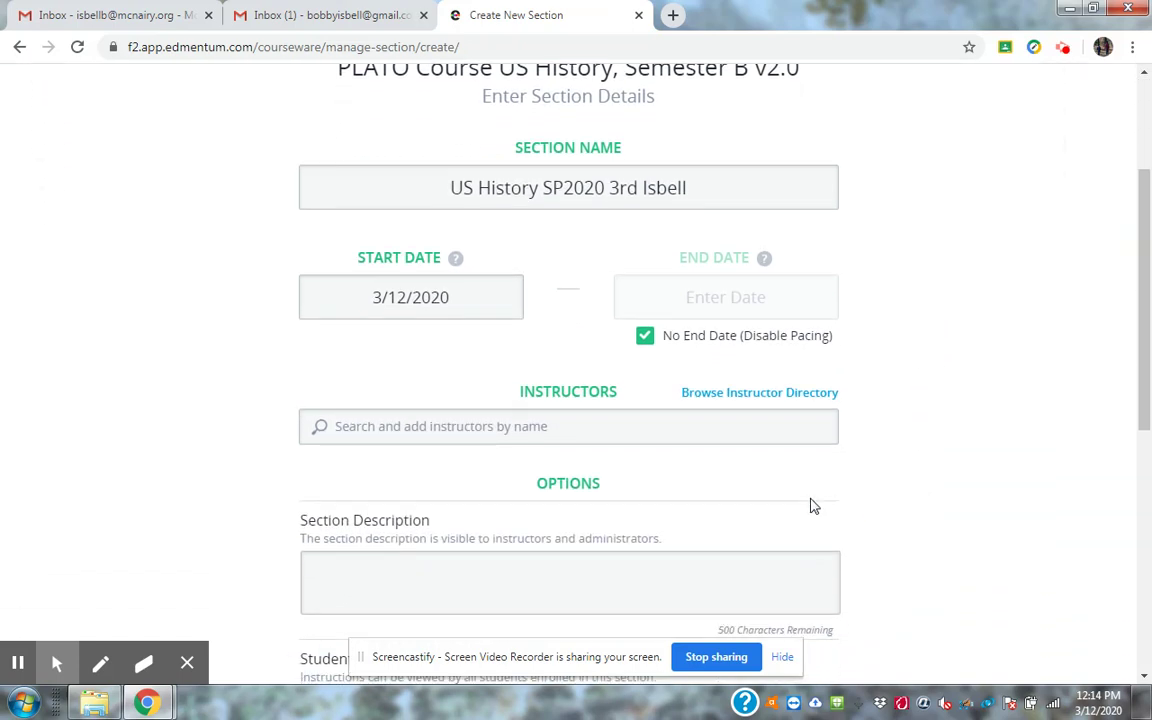
click(674, 435)
text(is)
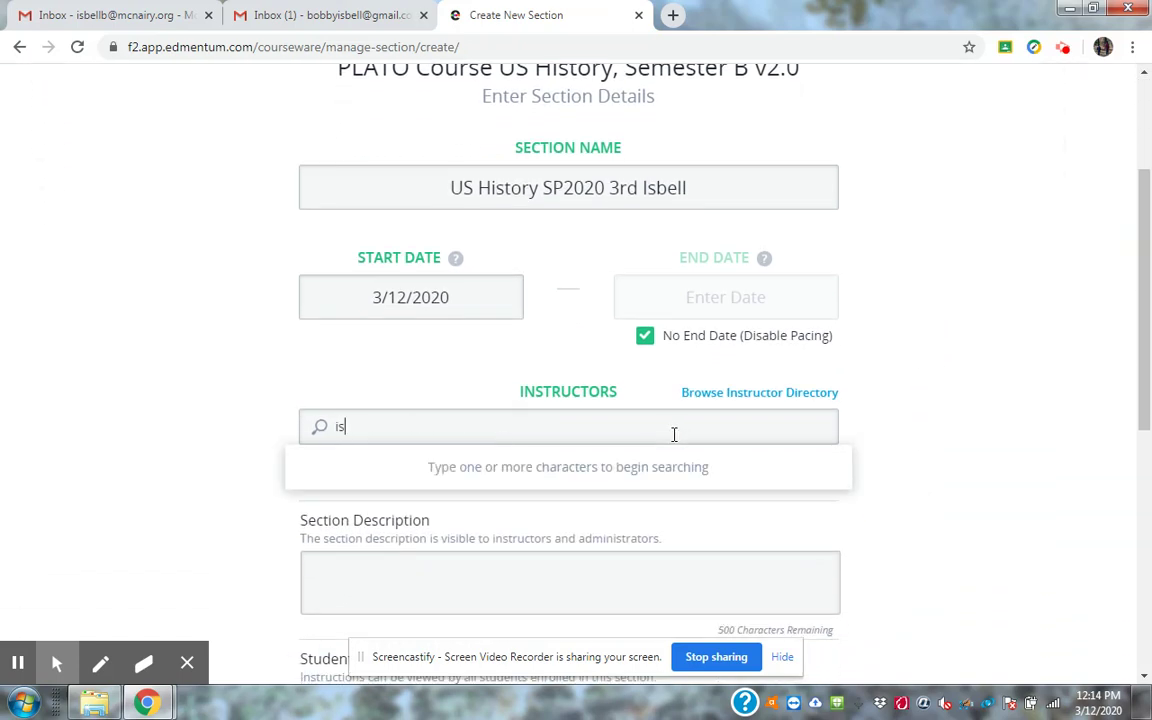
text(bell)
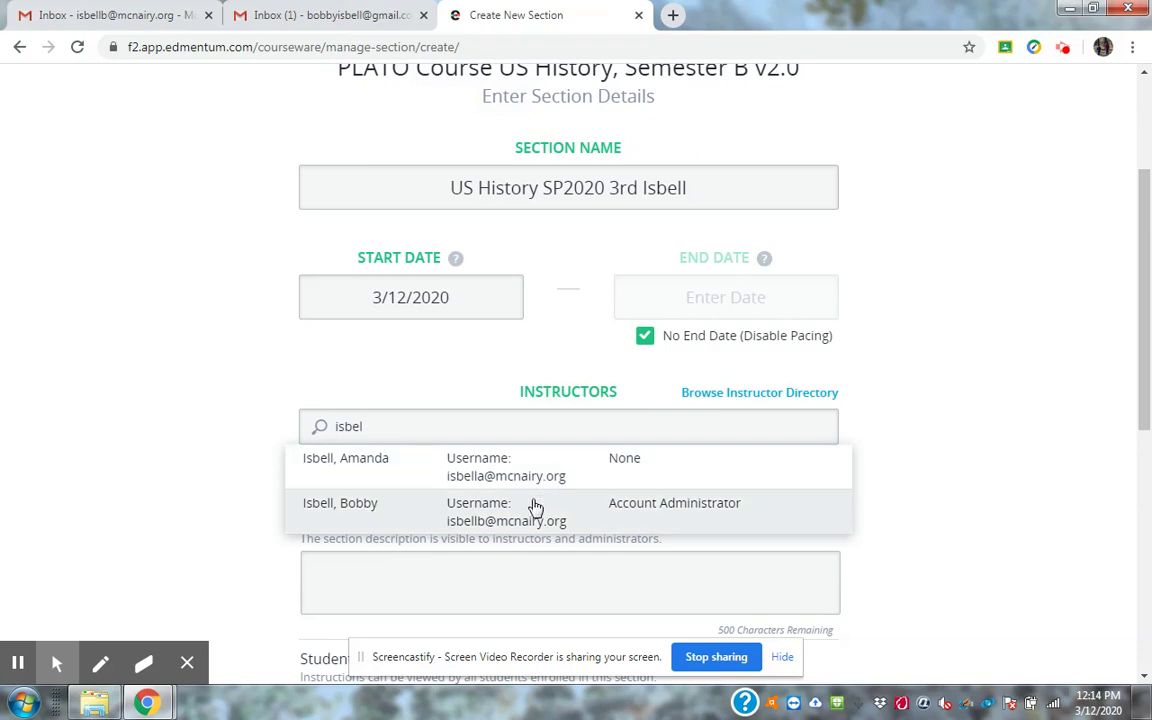
click(533, 507)
click(946, 496)
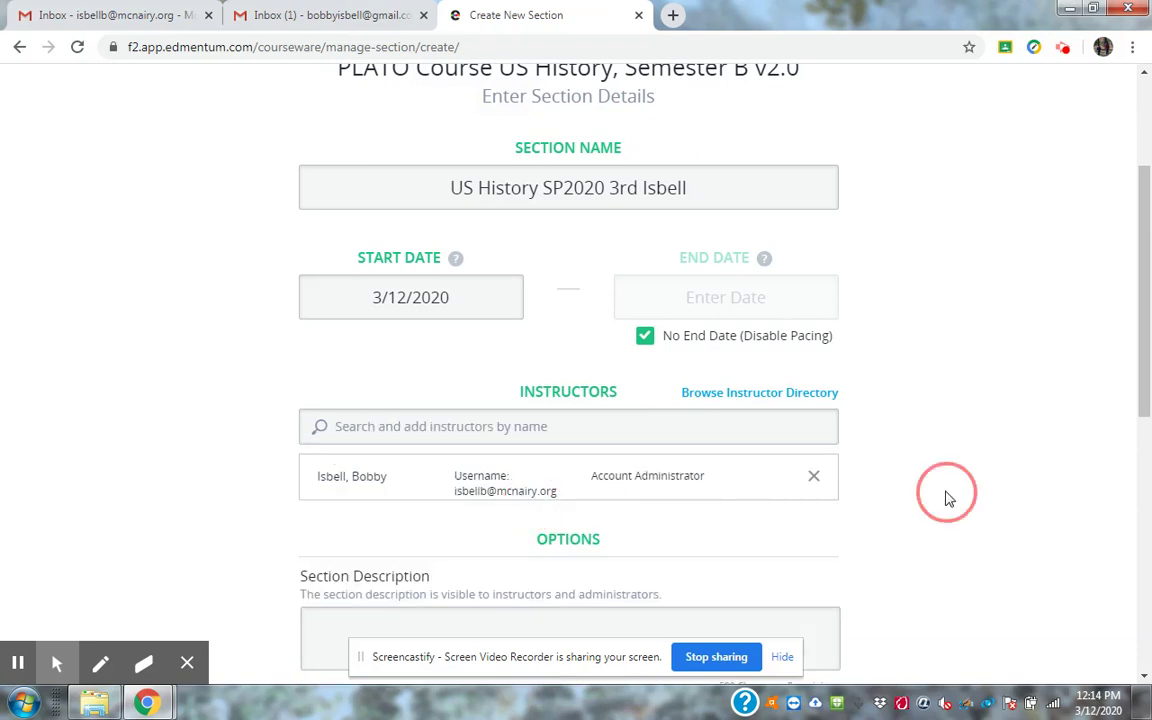
scroll(949, 499, down, 2)
scroll(949, 499, down, 2)
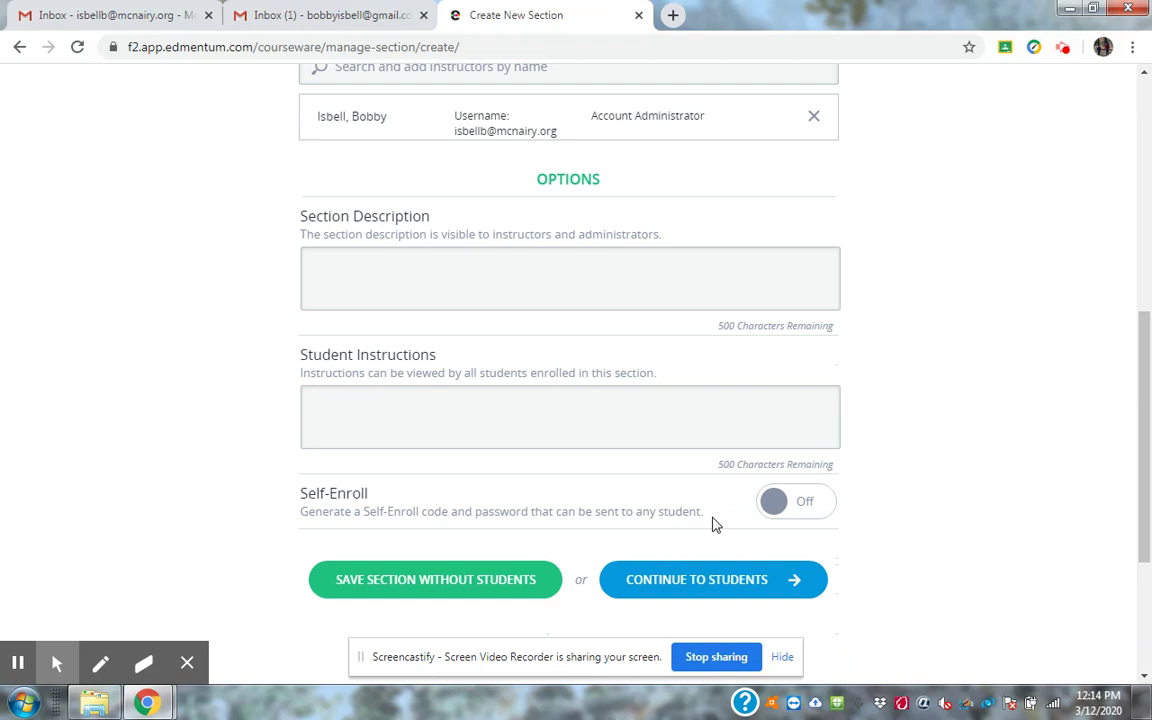
click(780, 587)
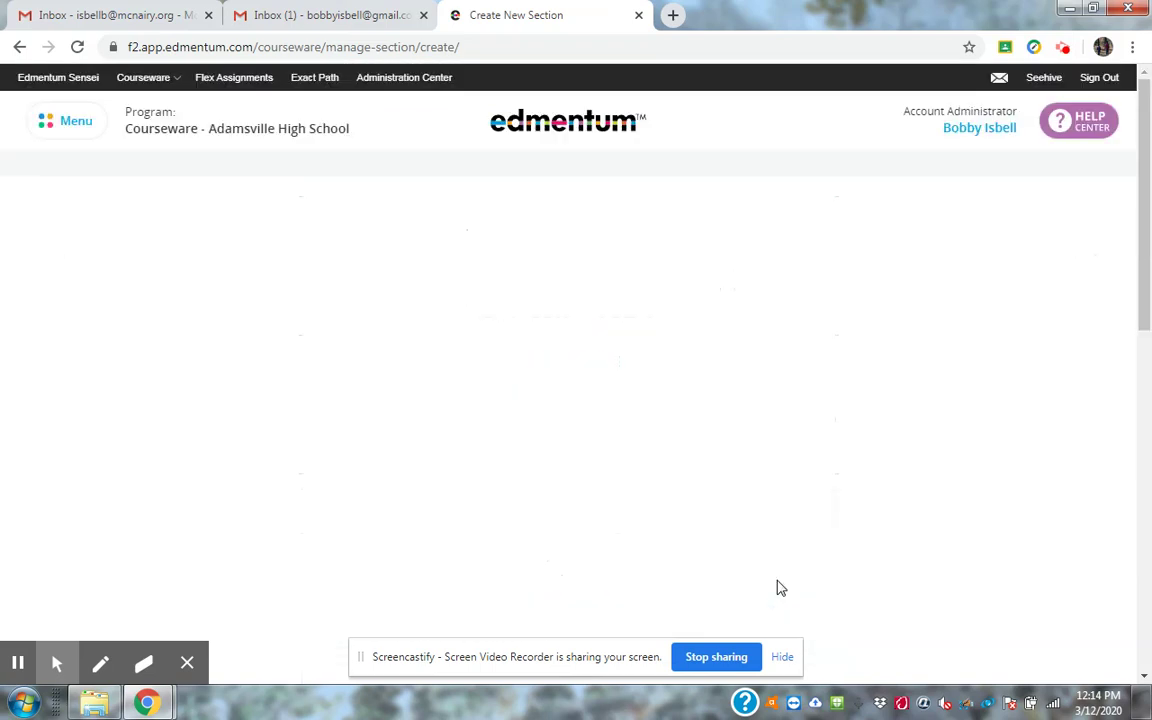
Search for the student by name and add the Grade 10 learner to the section.
click(674, 391)
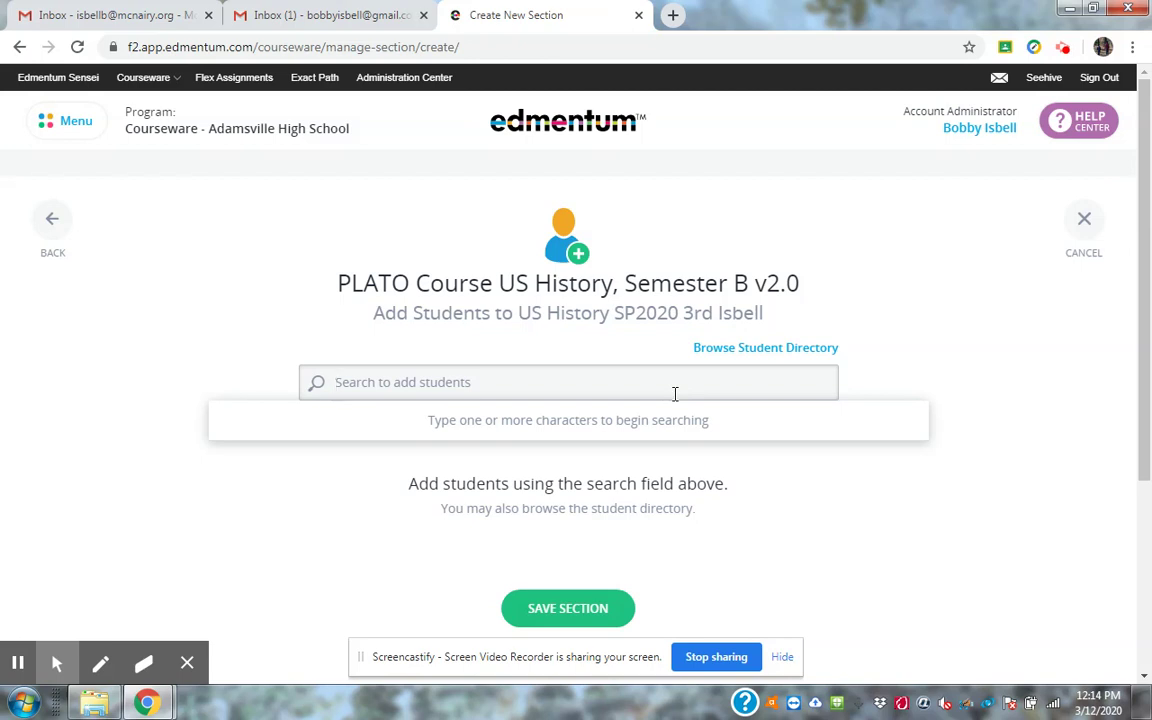
text(Walker)
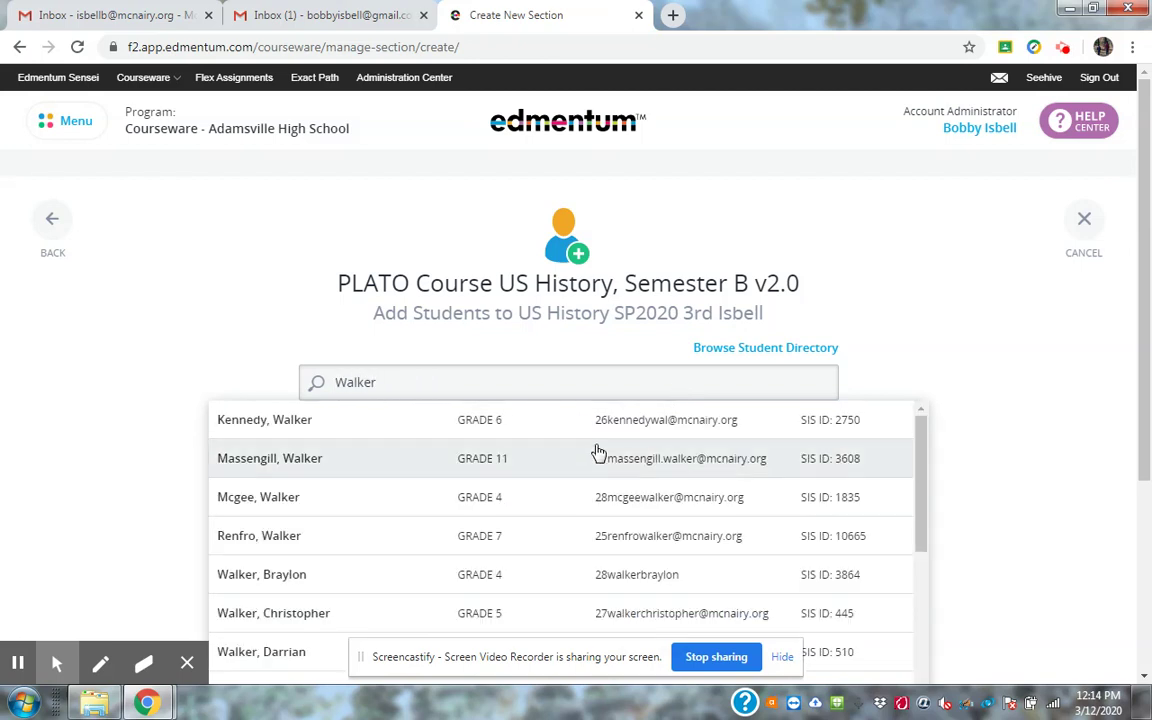
click(445, 388)
key(BackSpace)
key(BackSpace)
key(BackSpace)
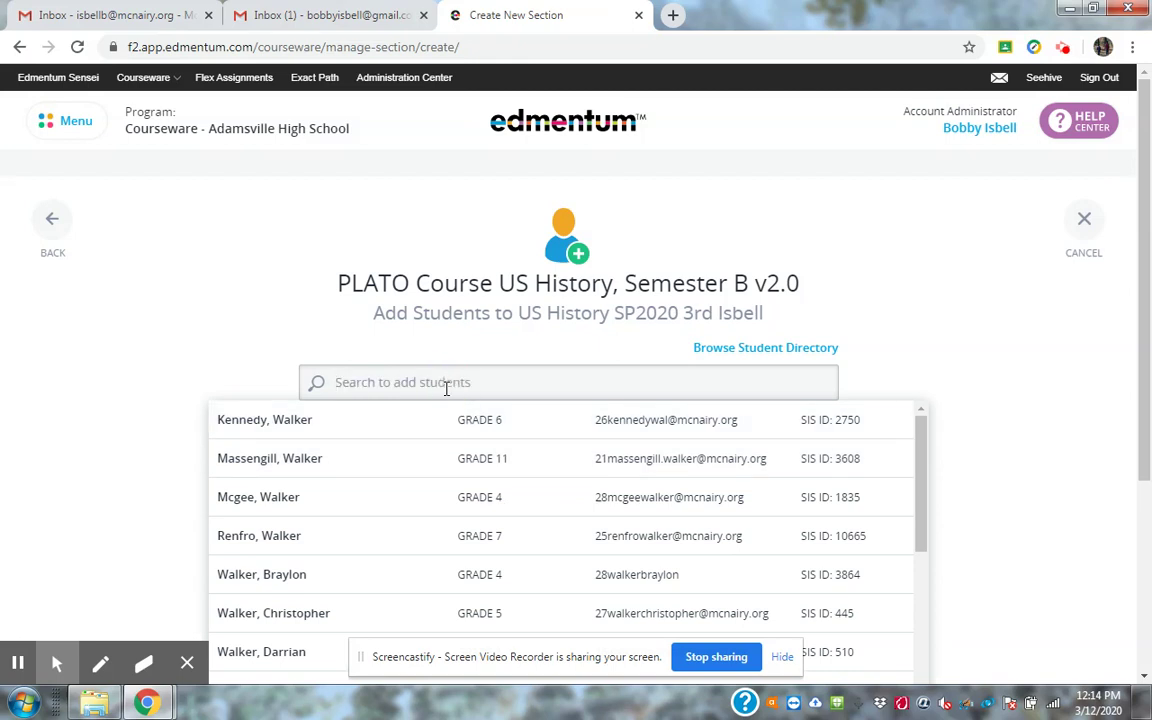
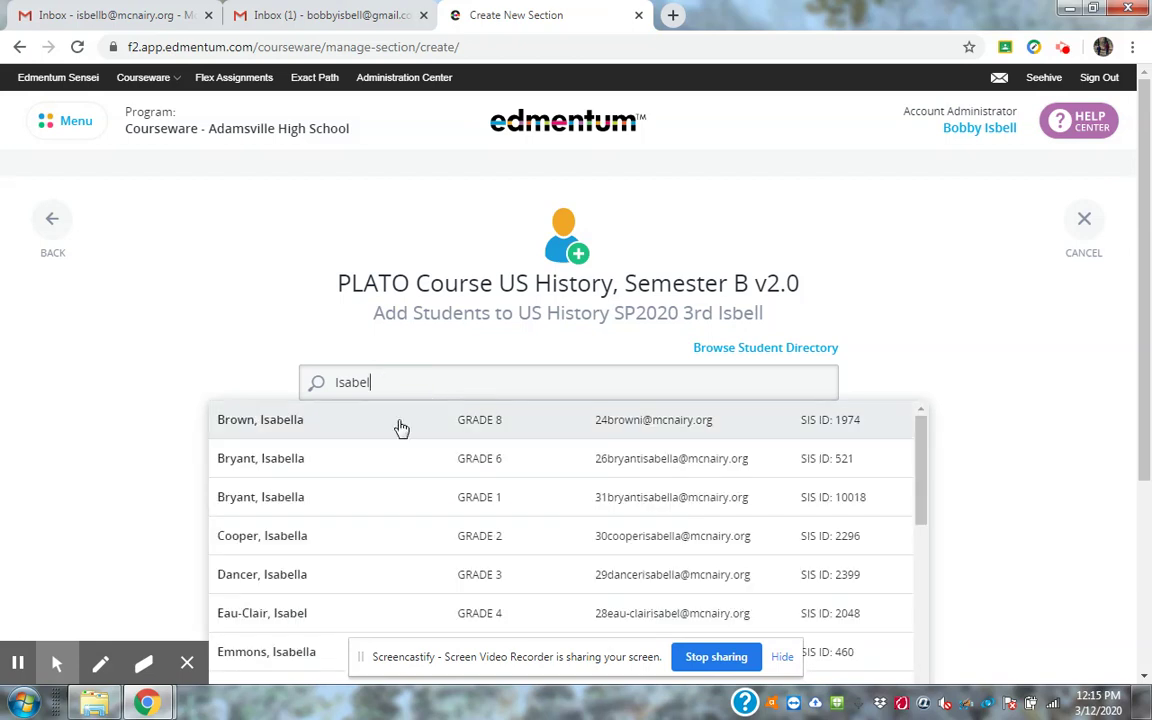
drag(922, 442, 930, 622)
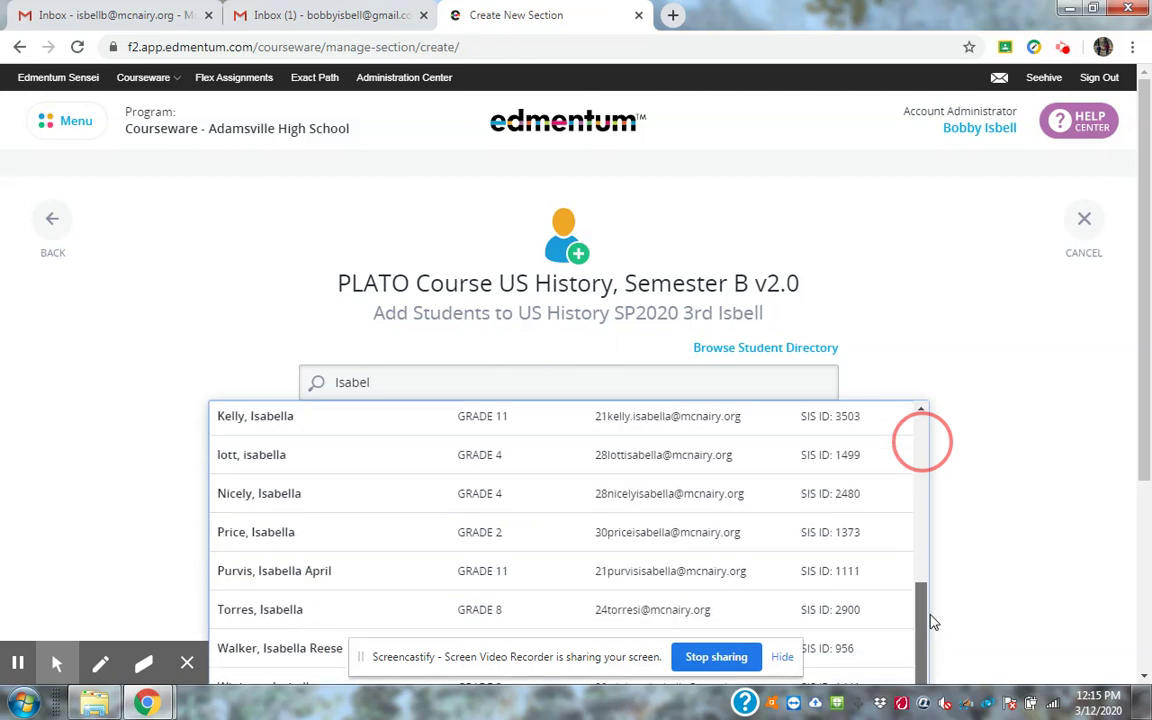
click(296, 662)
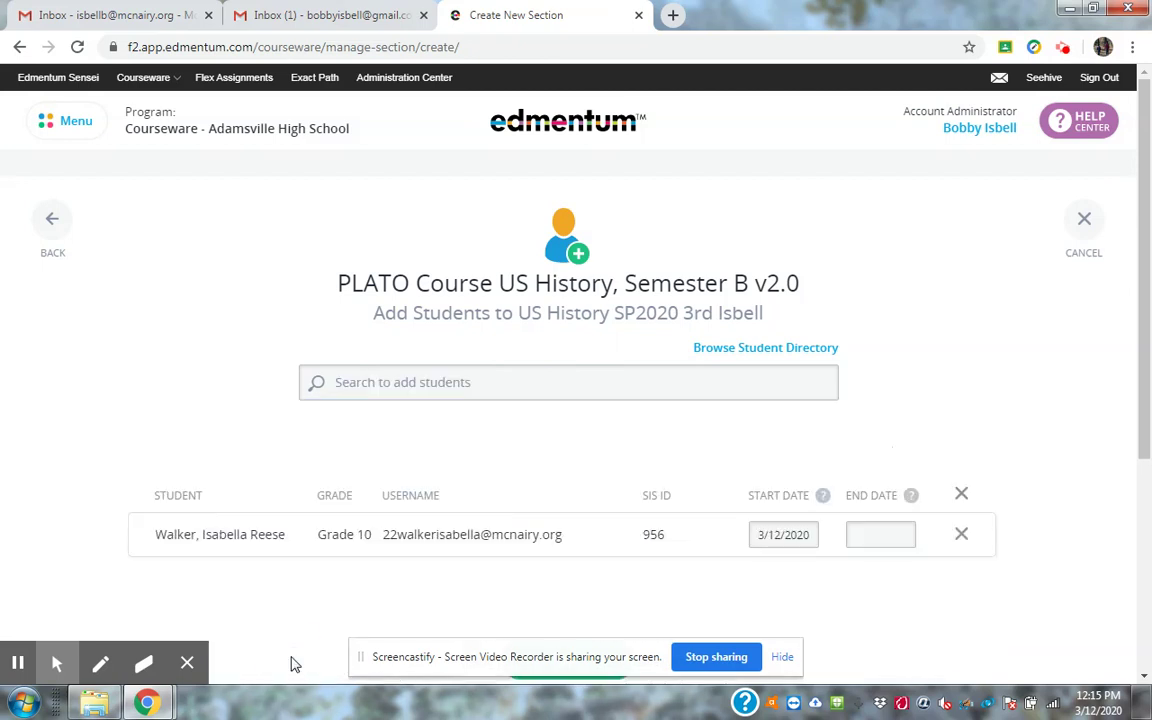
Search by a partial first name and add the first Grade 11 match to the section.
click(512, 387)
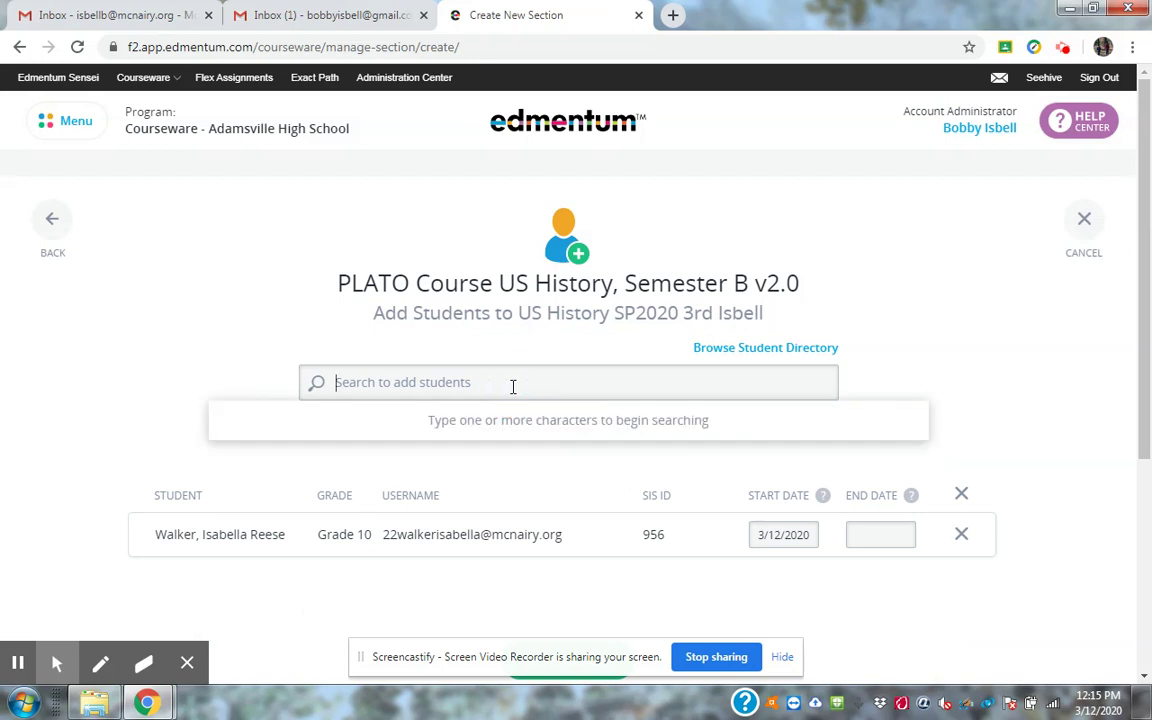
text(Ha)
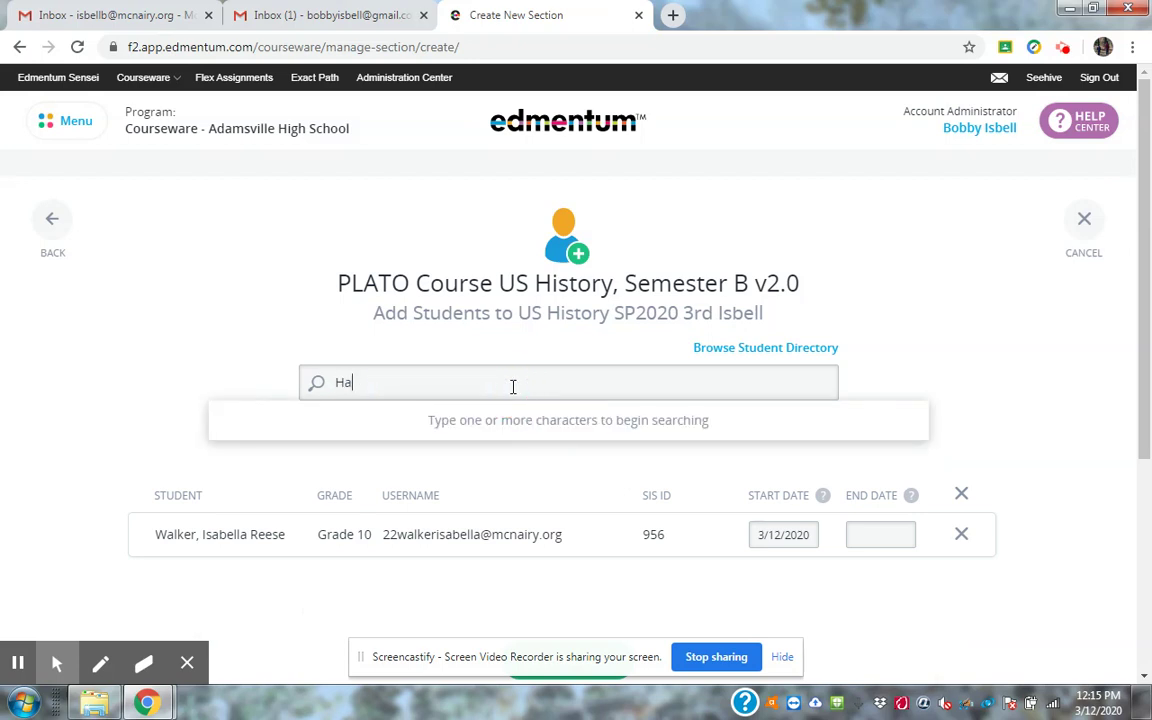
text(rvill)
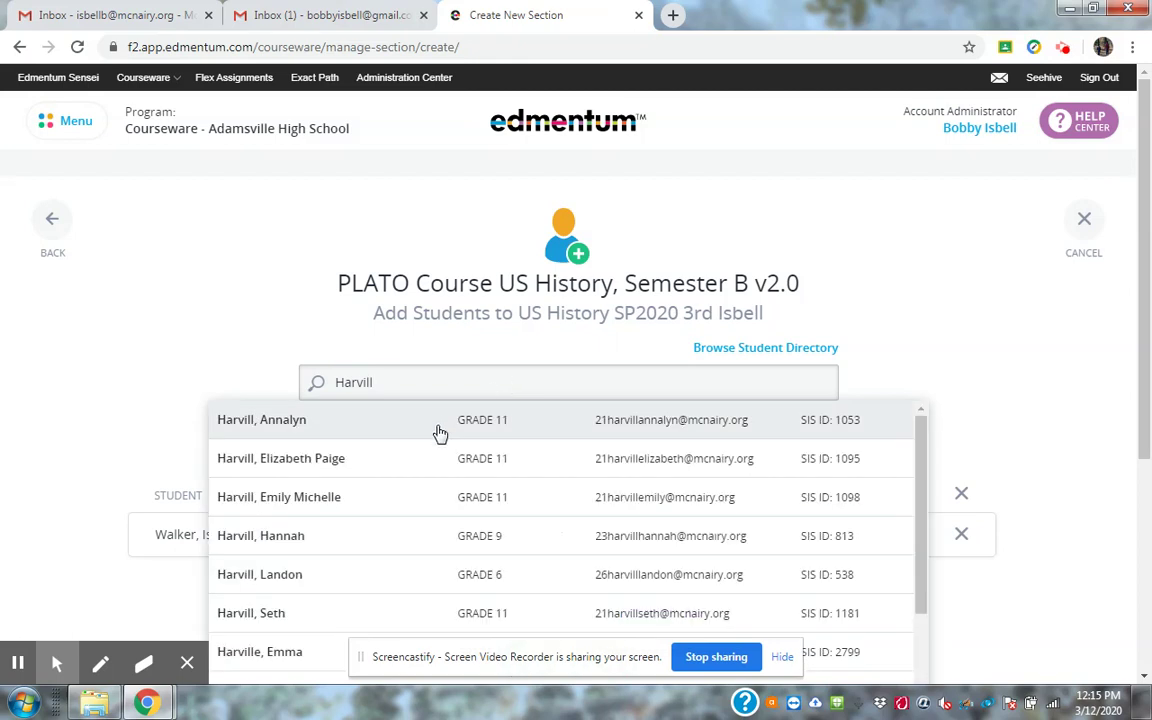
click(318, 428)
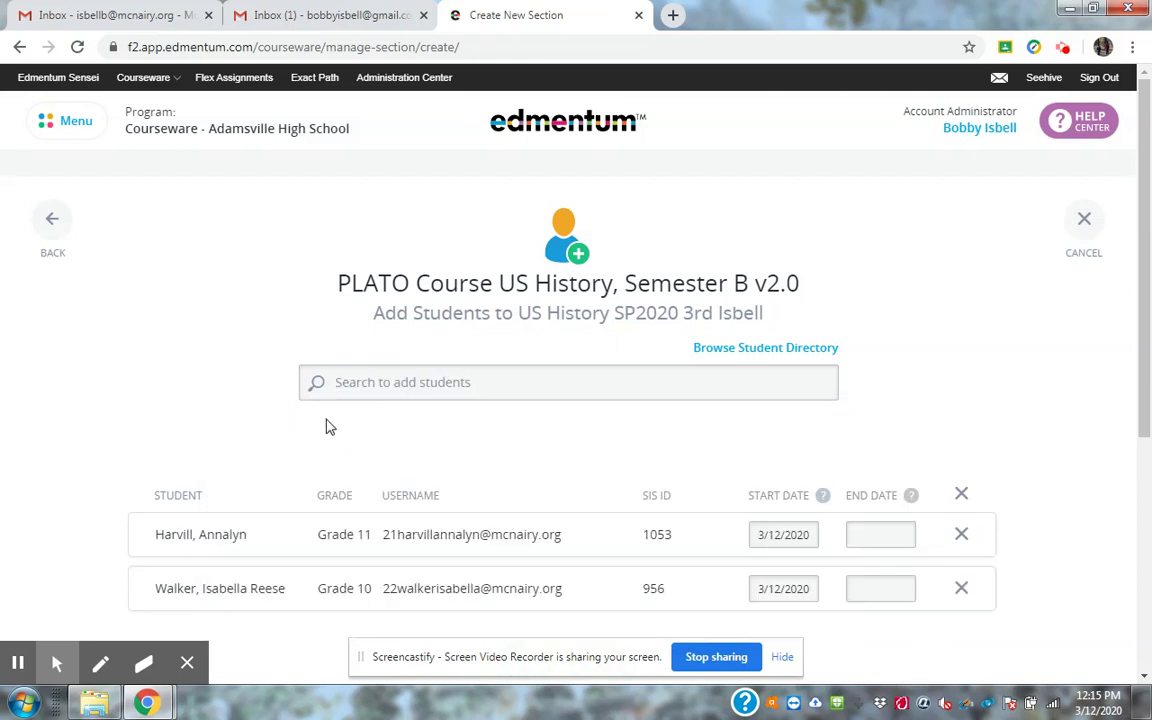
Search the next student by last name and add the Grade 12 match to the section.
click(431, 382)
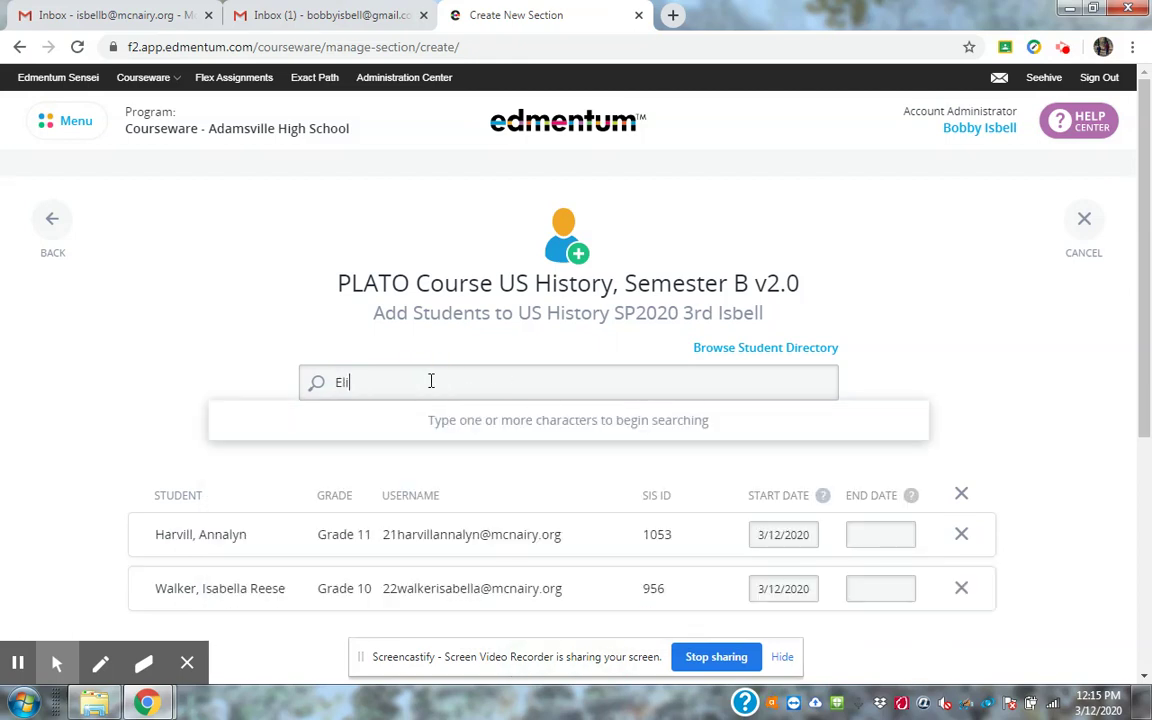
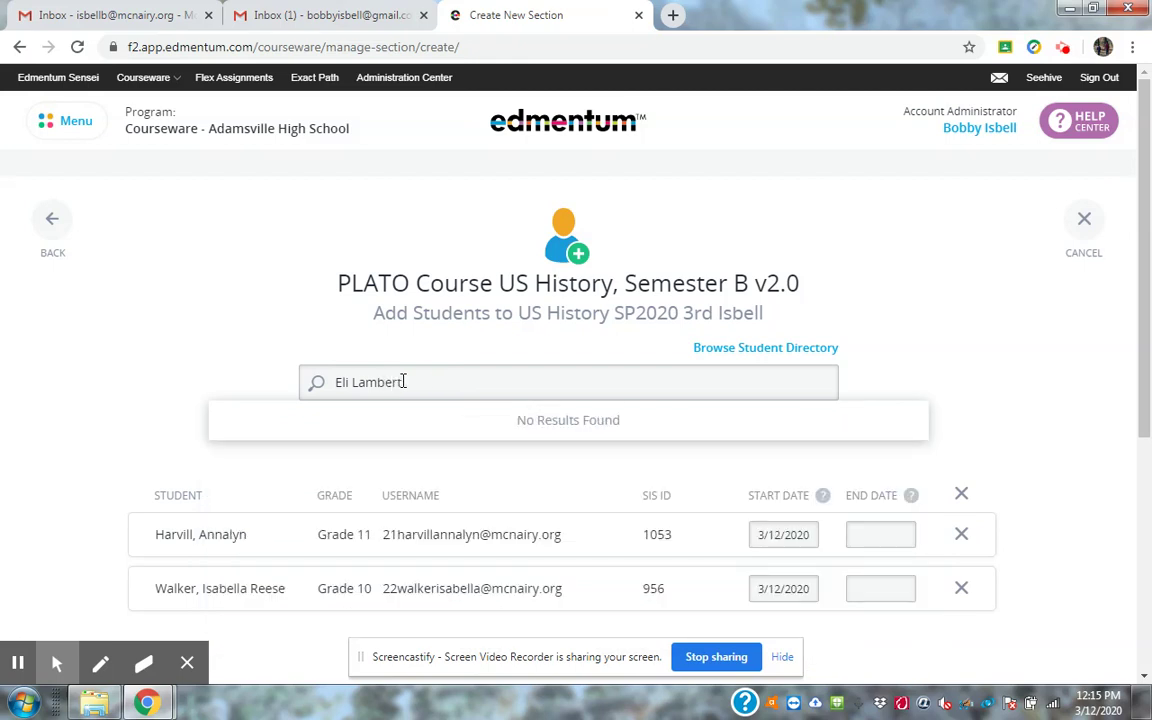
click(353, 382)
key(BackSpace)
key(BackSpace)
key(BackSpace)
key(BackSpace)
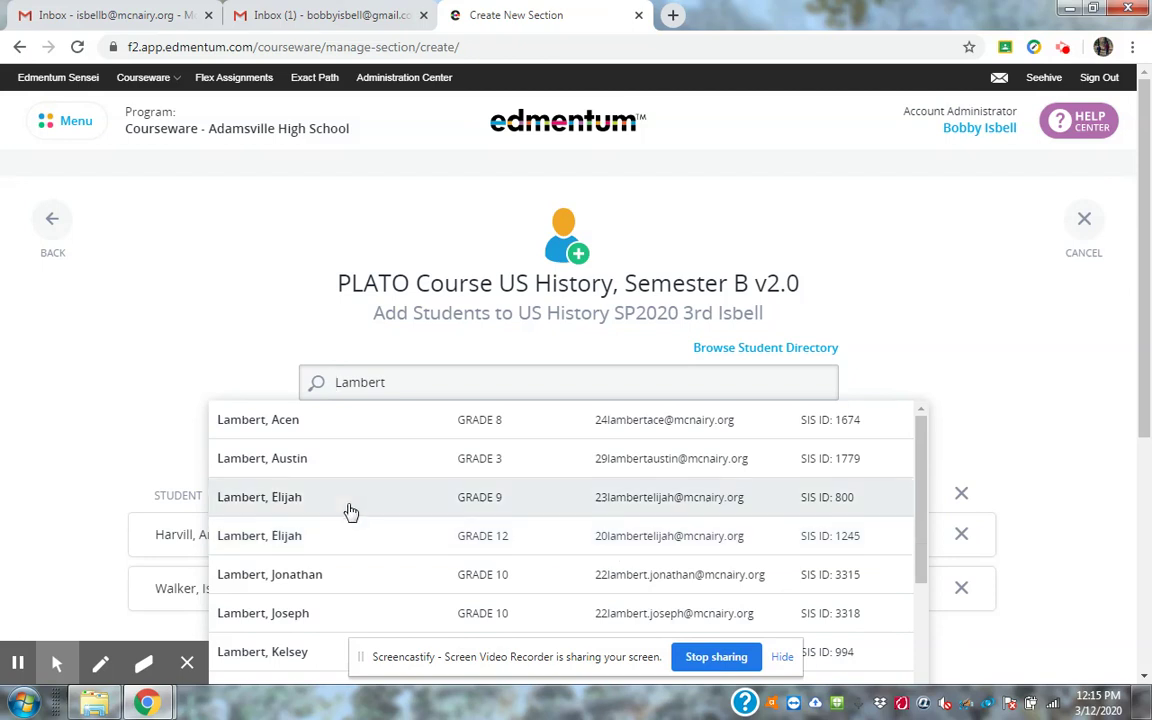
click(276, 531)
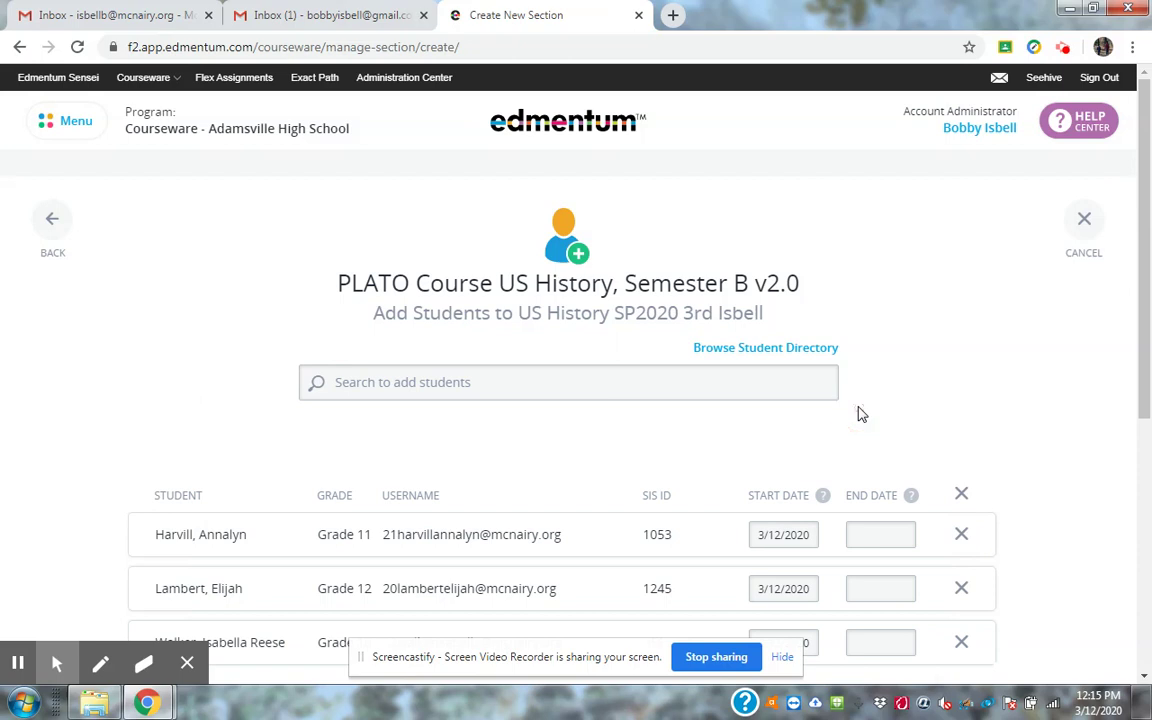
scroll(862, 414, down, 3)
scroll(875, 425, down, 1)
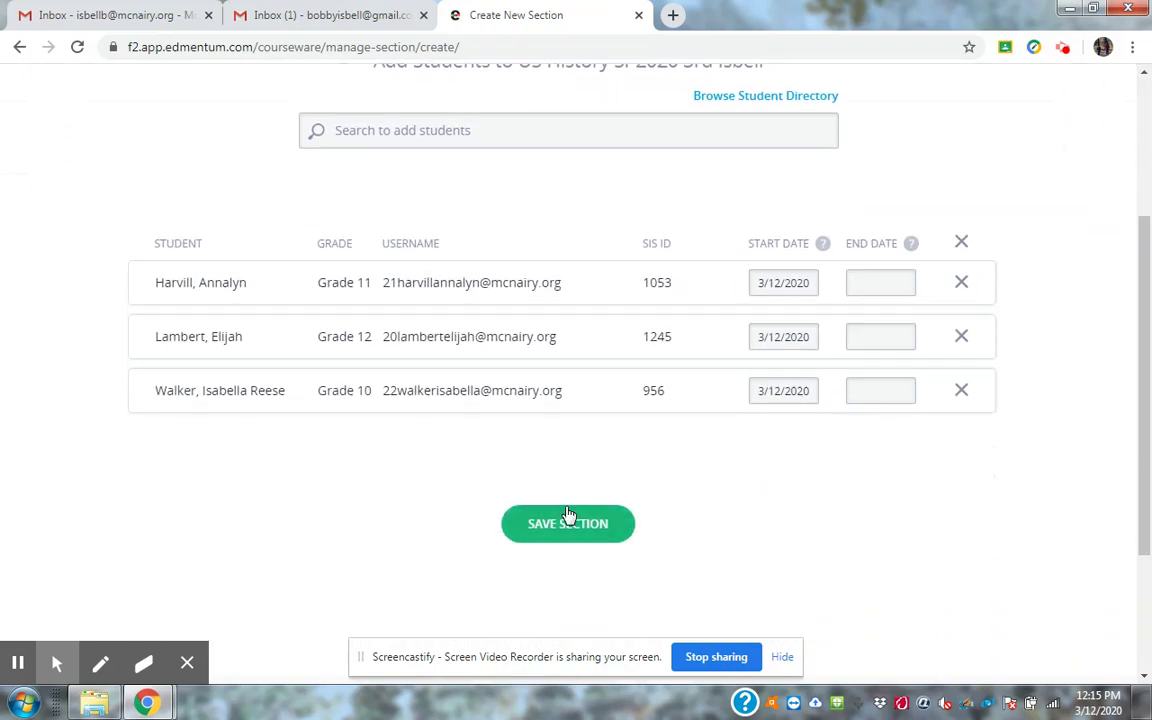
Save the section and reload Manage Courses, where US History, Semester B v2.0 shows 1 section.
click(572, 533)
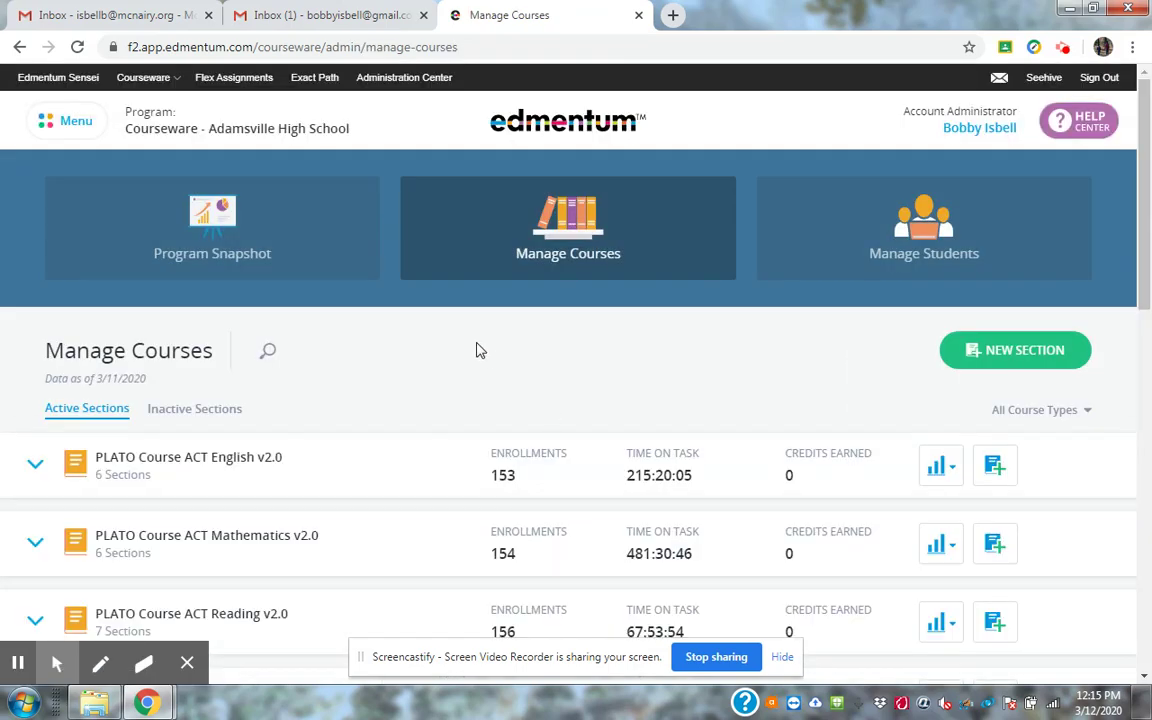
click(416, 355)
scroll(416, 355, down, 2)
scroll(416, 355, down, 4)
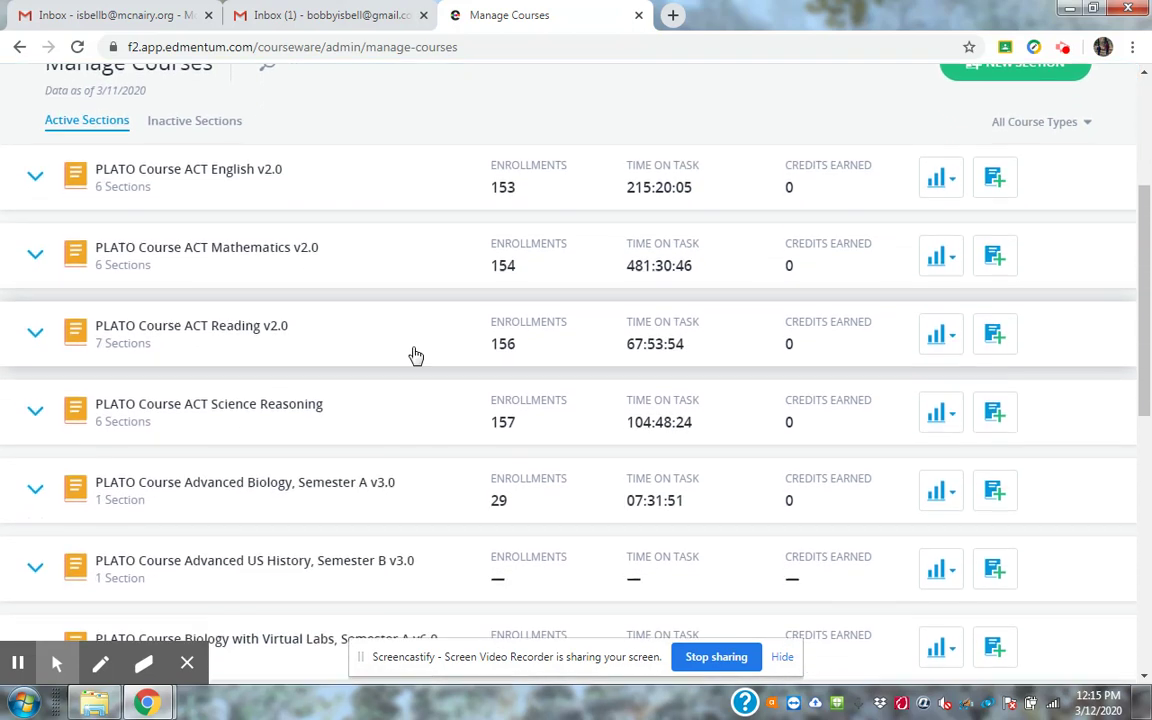
scroll(416, 355, down, 4)
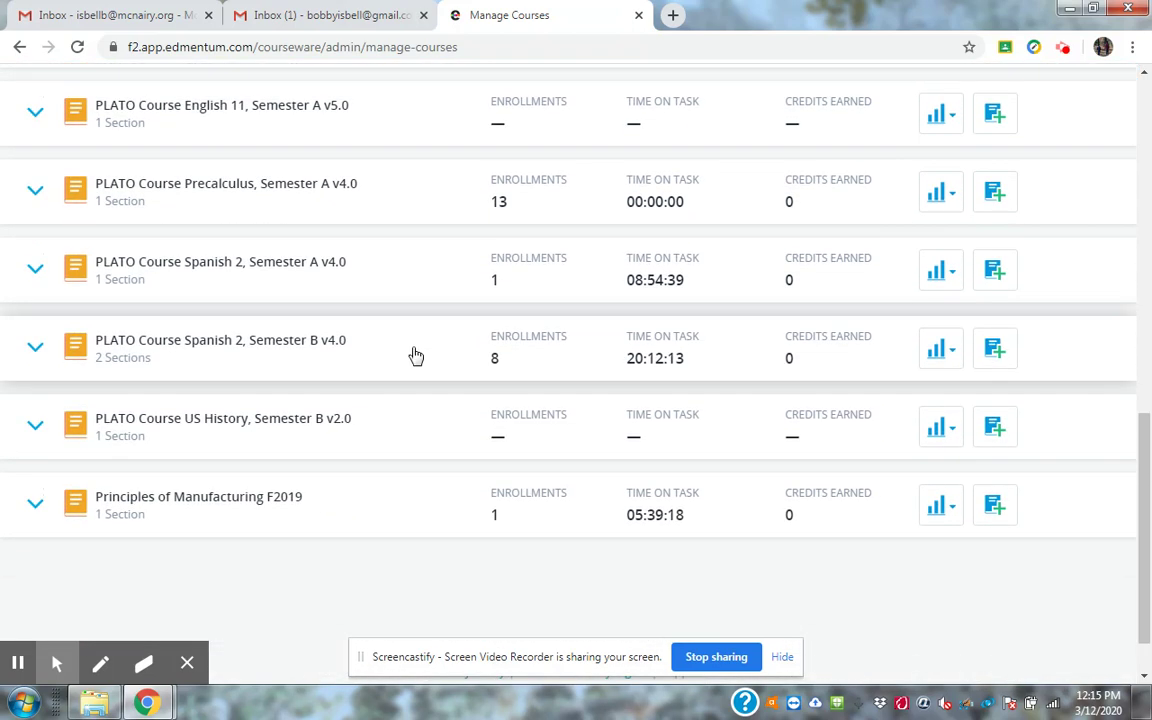
scroll(416, 355, up, 6)
scroll(416, 355, up, 2)
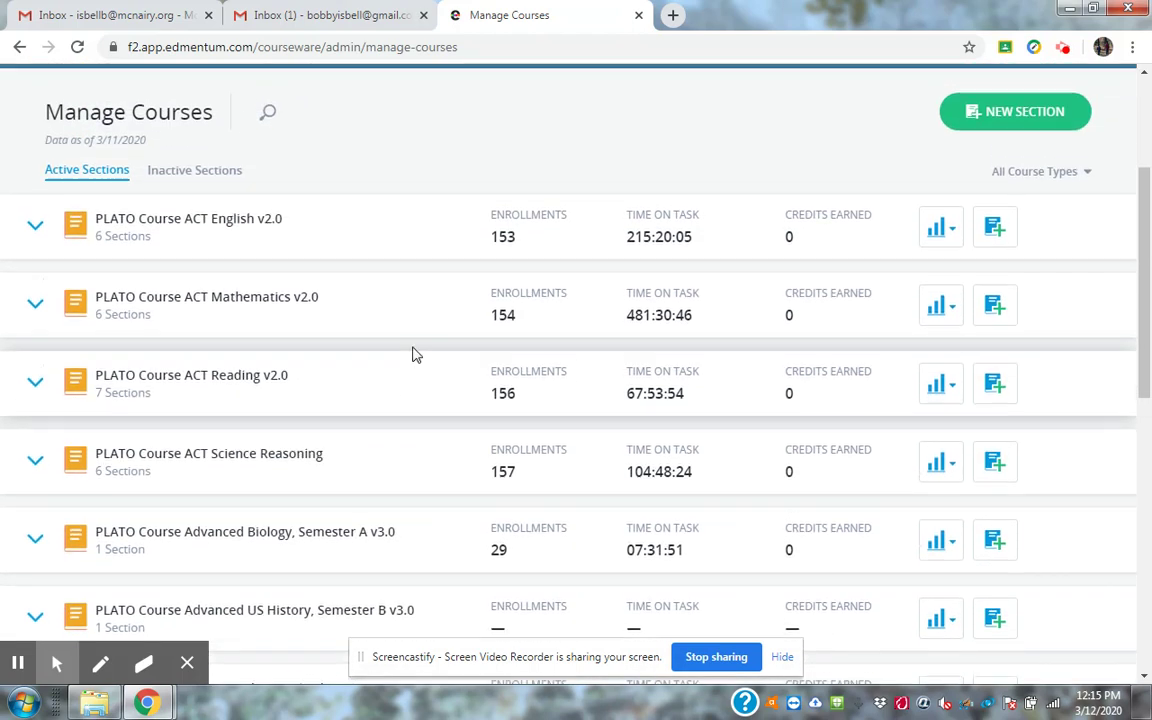
click(77, 47)
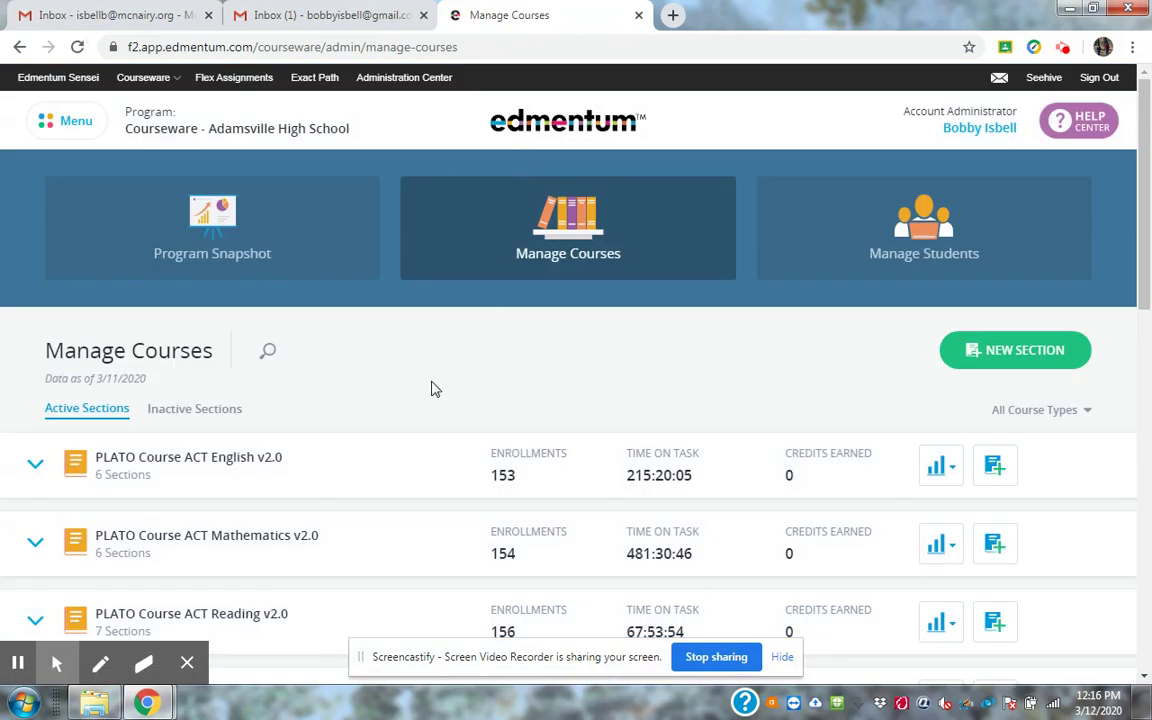
scroll(432, 389, down, 5)
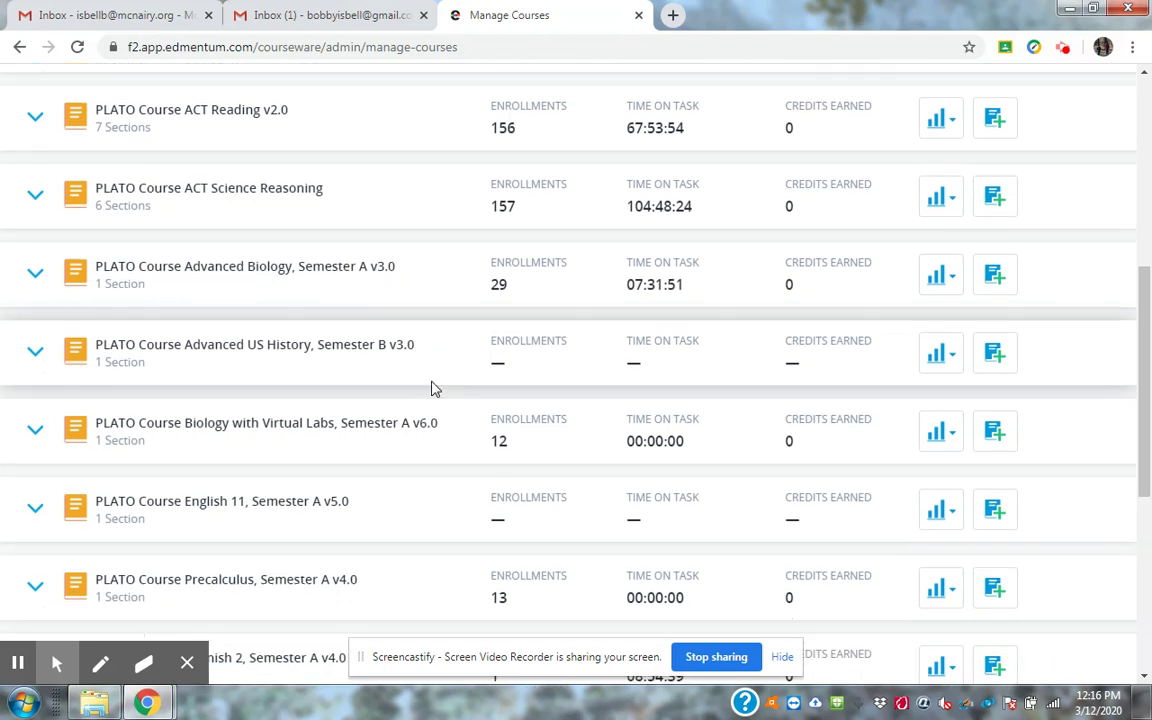
scroll(434, 390, down, 4)
Search courses for 'us' and open the Advanced US History, Semester B v3.0 section.
scroll(434, 390, up, 1)
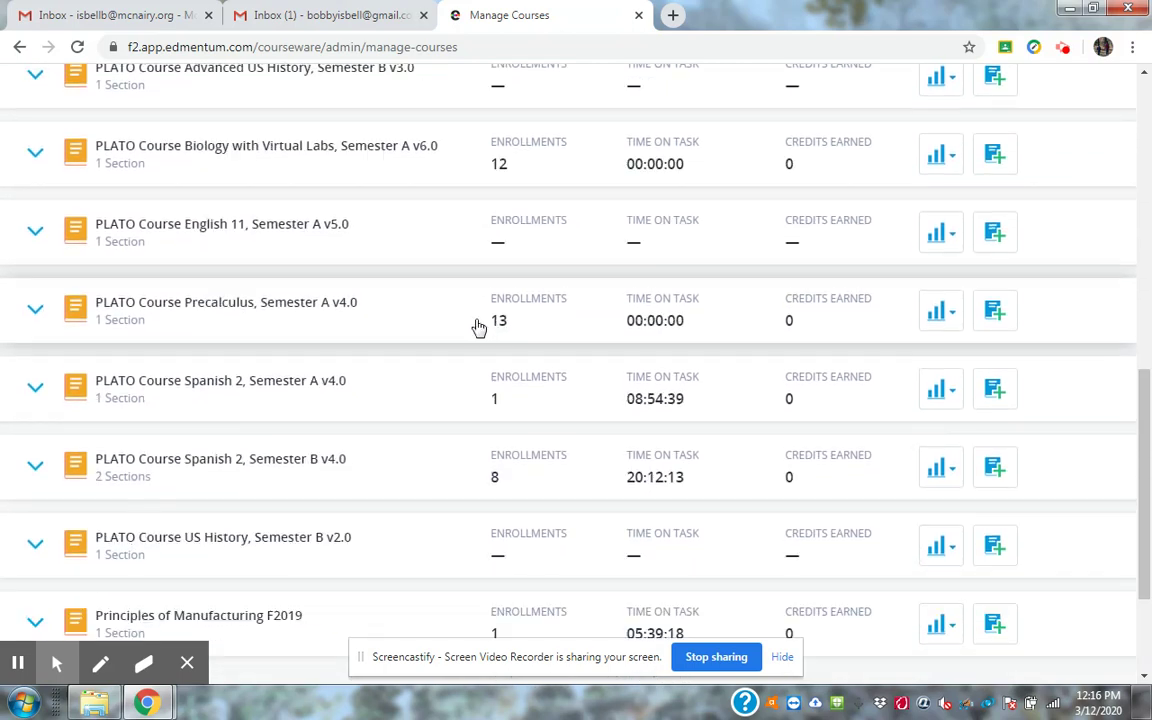
scroll(479, 328, up, 9)
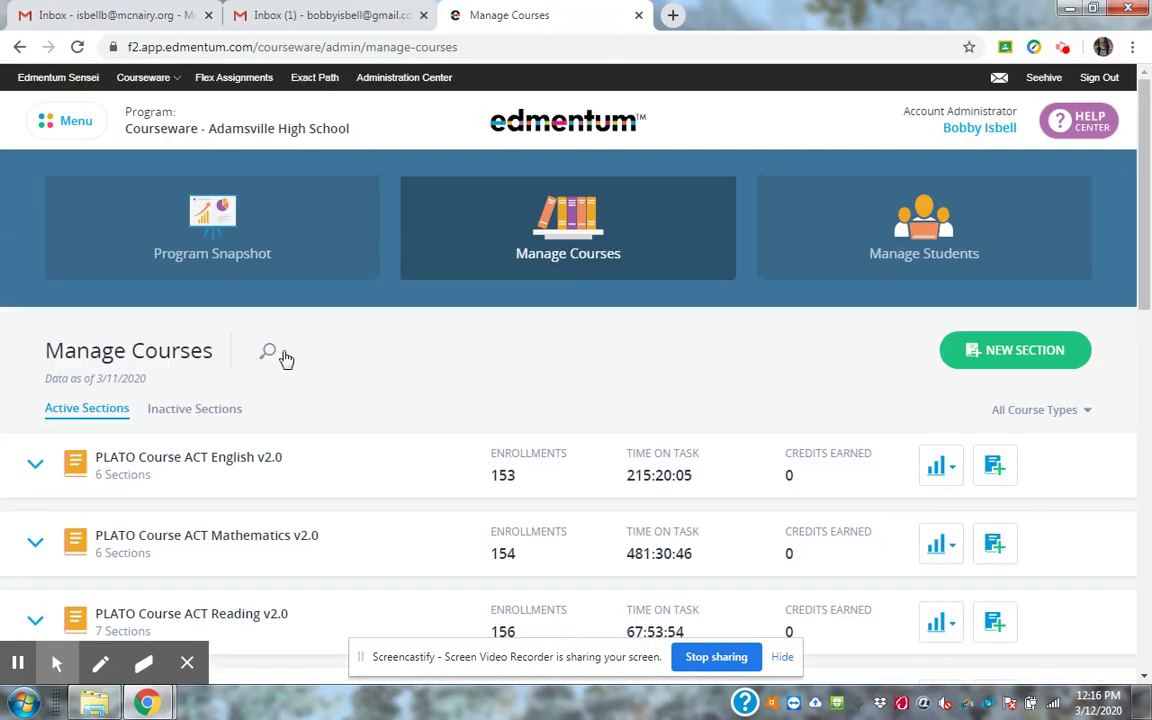
click(268, 351)
text(us)
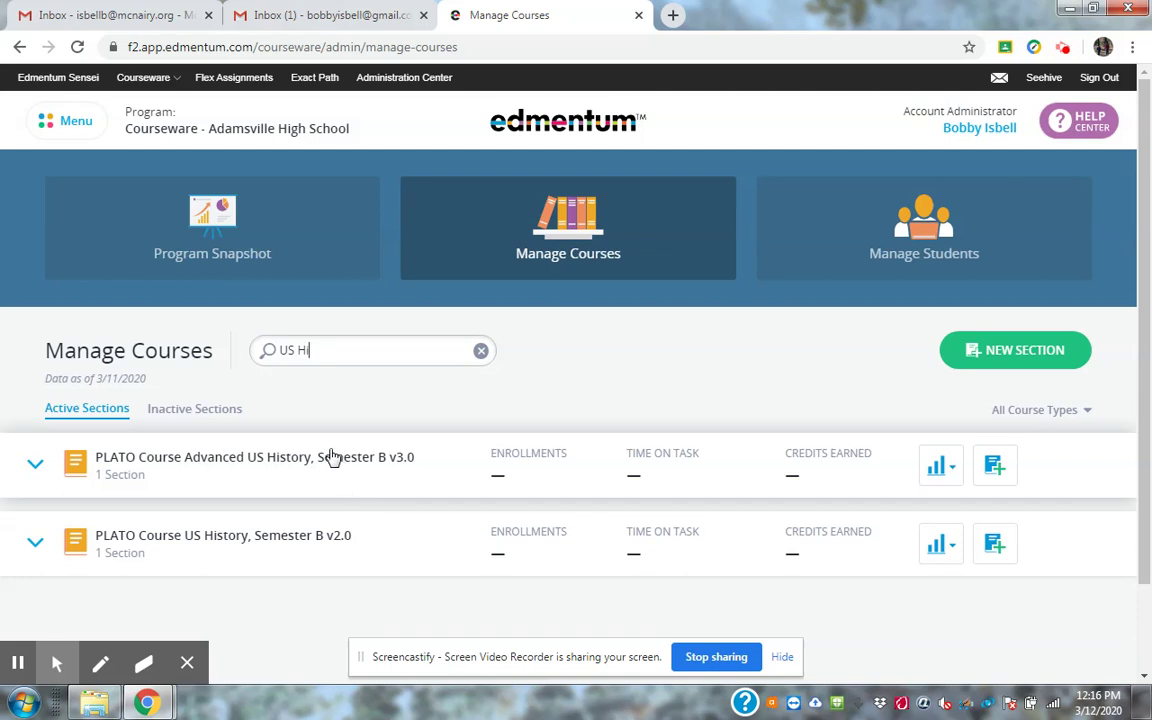
click(331, 457)
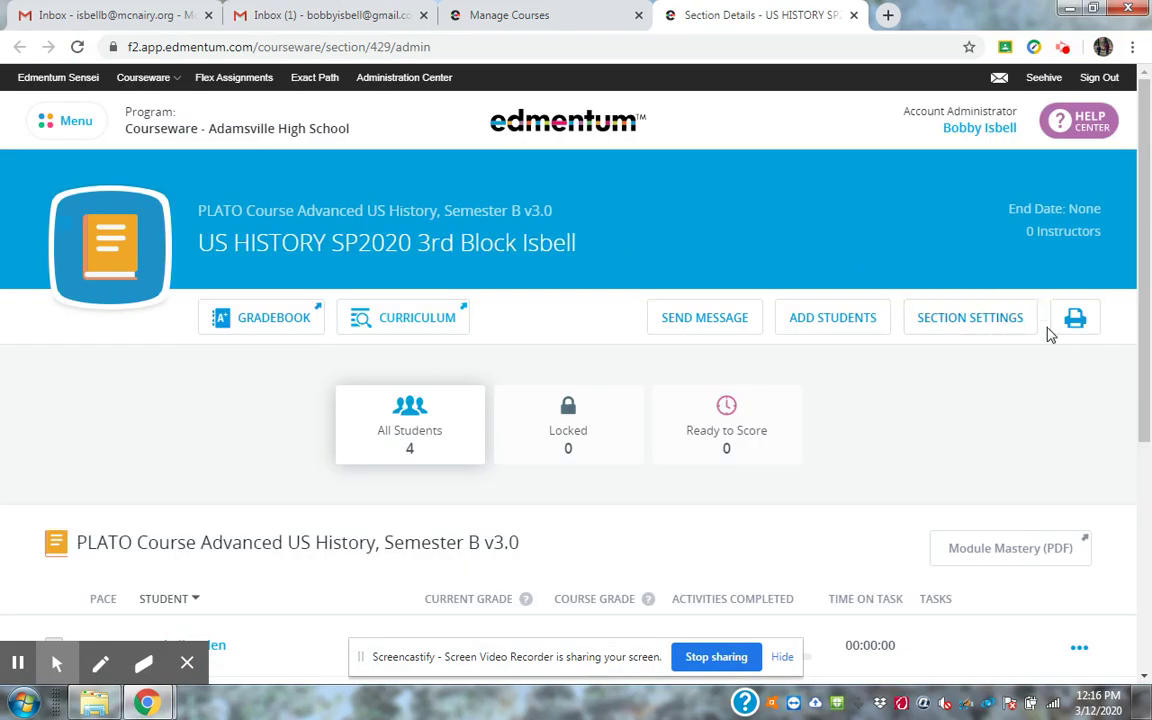
Open the Advanced US History section's curriculum, listing 79 total activities.
drag(1138, 306, 1116, 395)
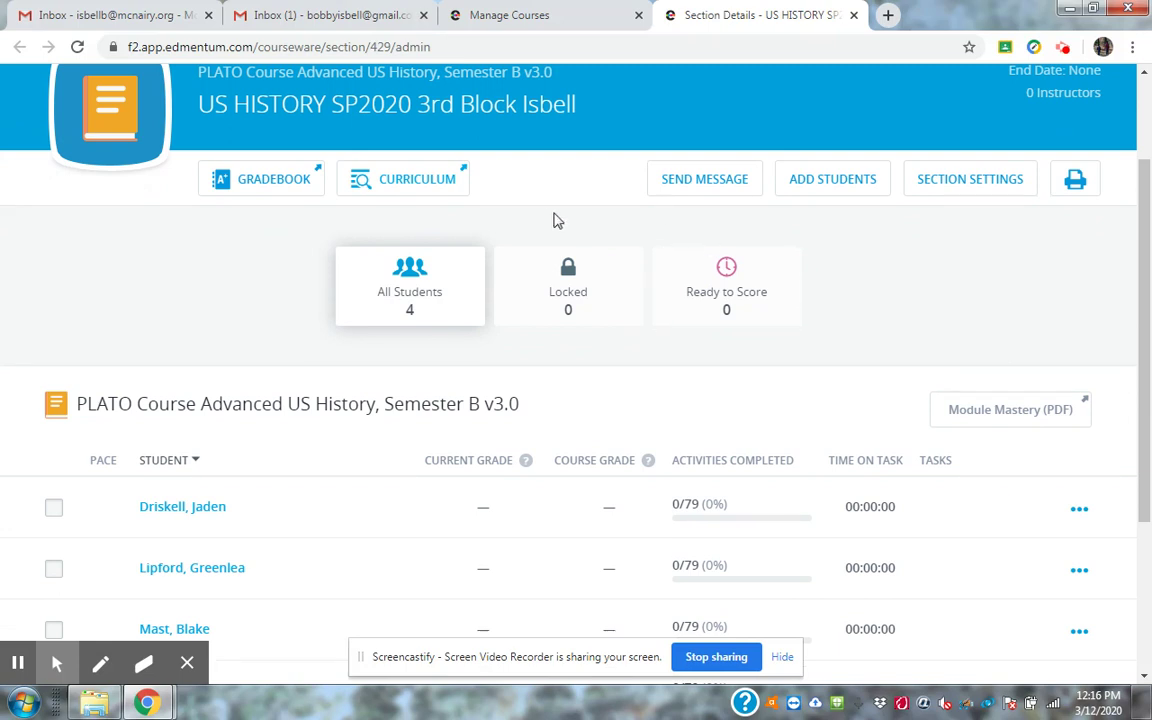
click(418, 190)
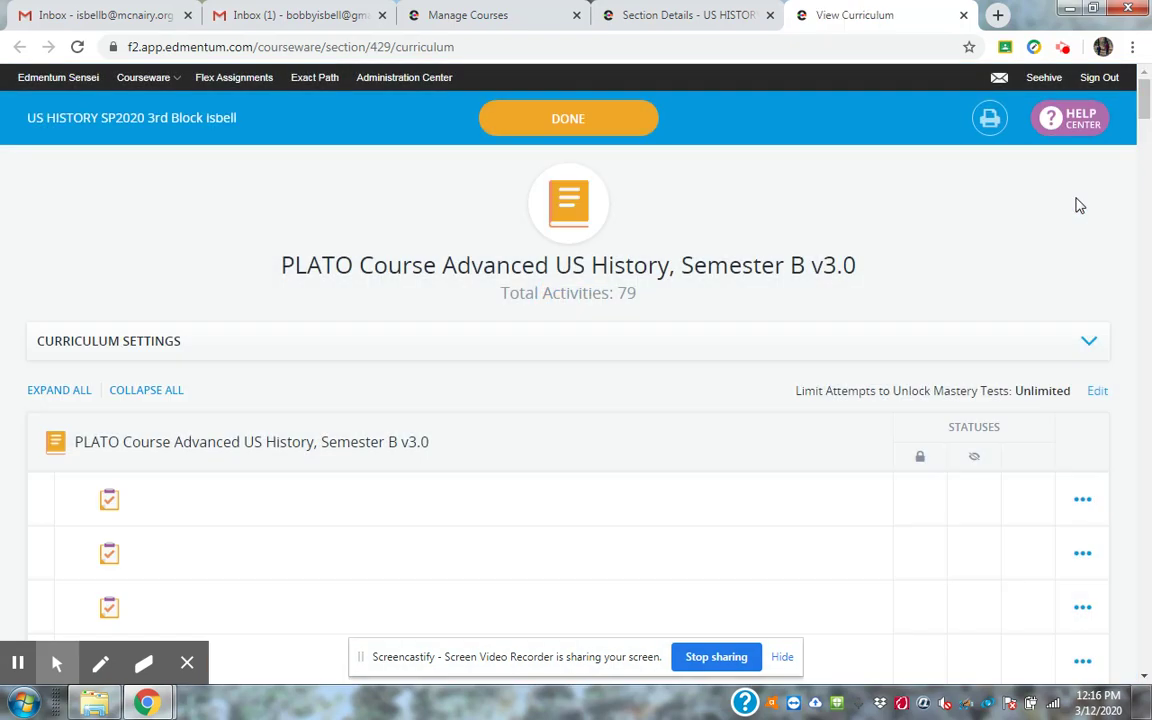
drag(1146, 115, 1146, 140)
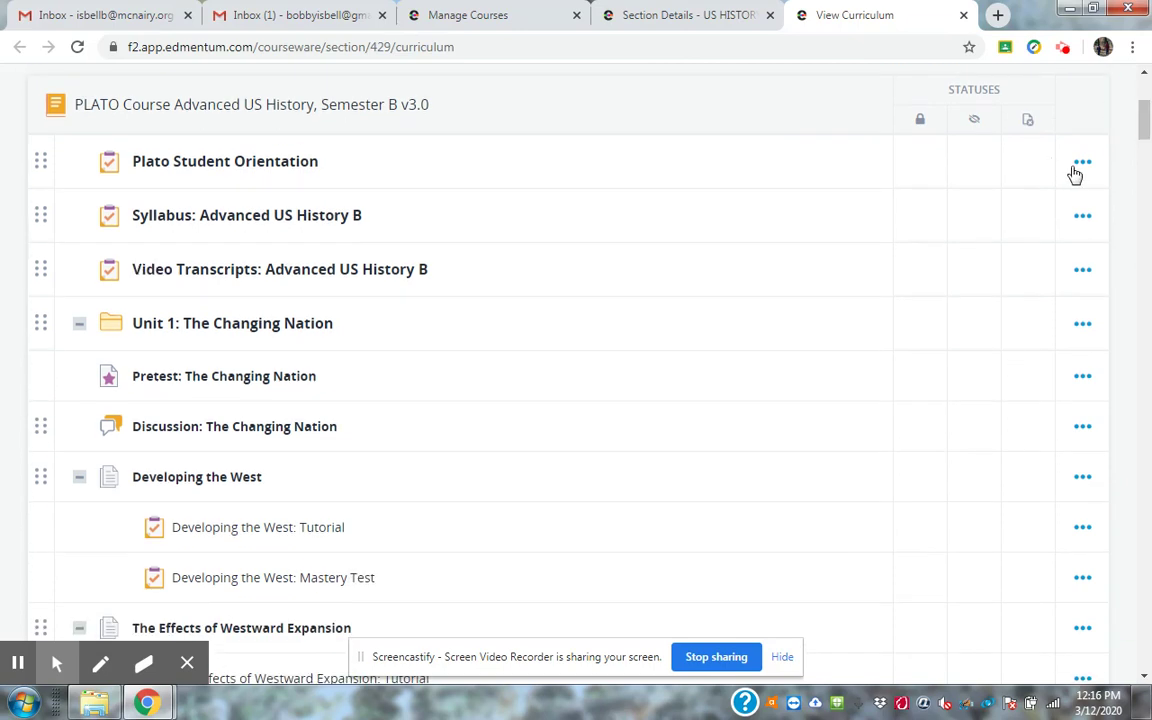
Omit the Plato Student Orientation, Syllabus and Video Transcripts activities from the curriculum.
click(1082, 166)
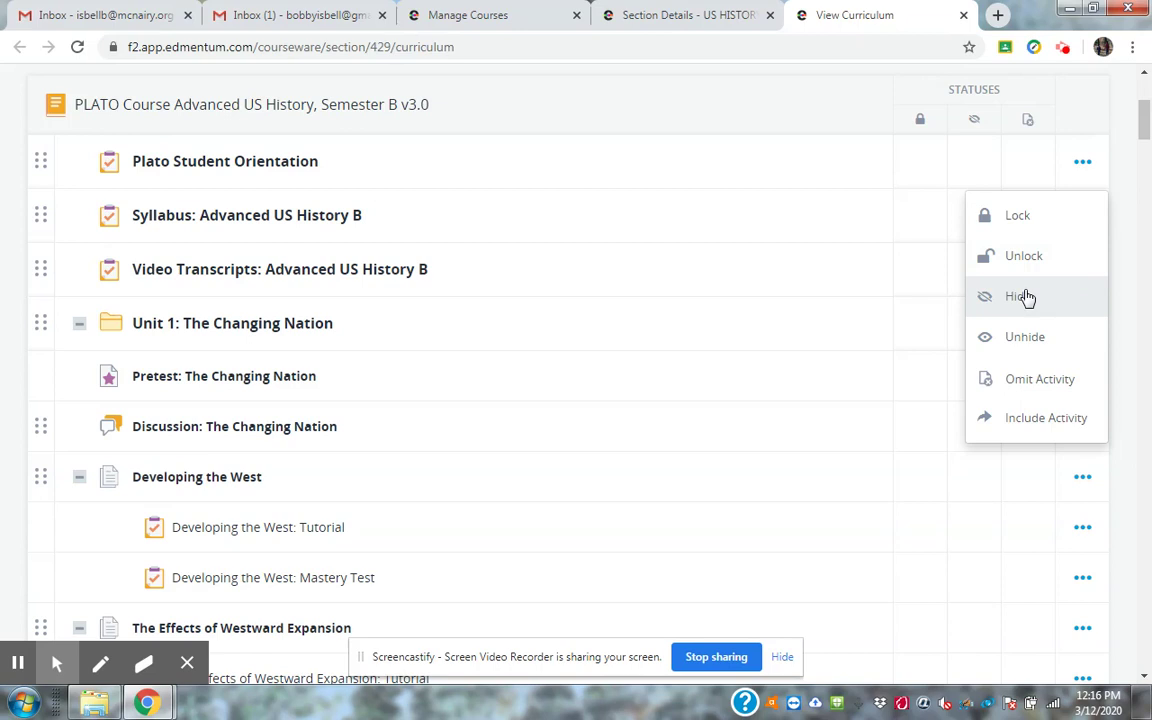
click(1040, 386)
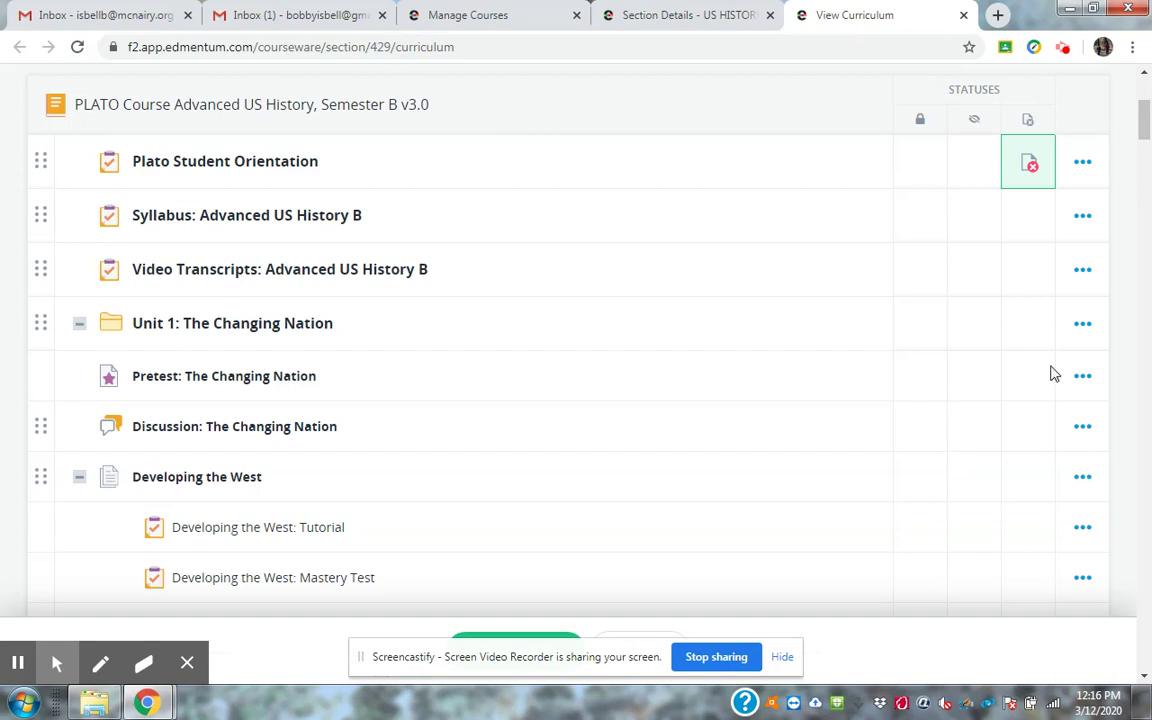
click(1090, 222)
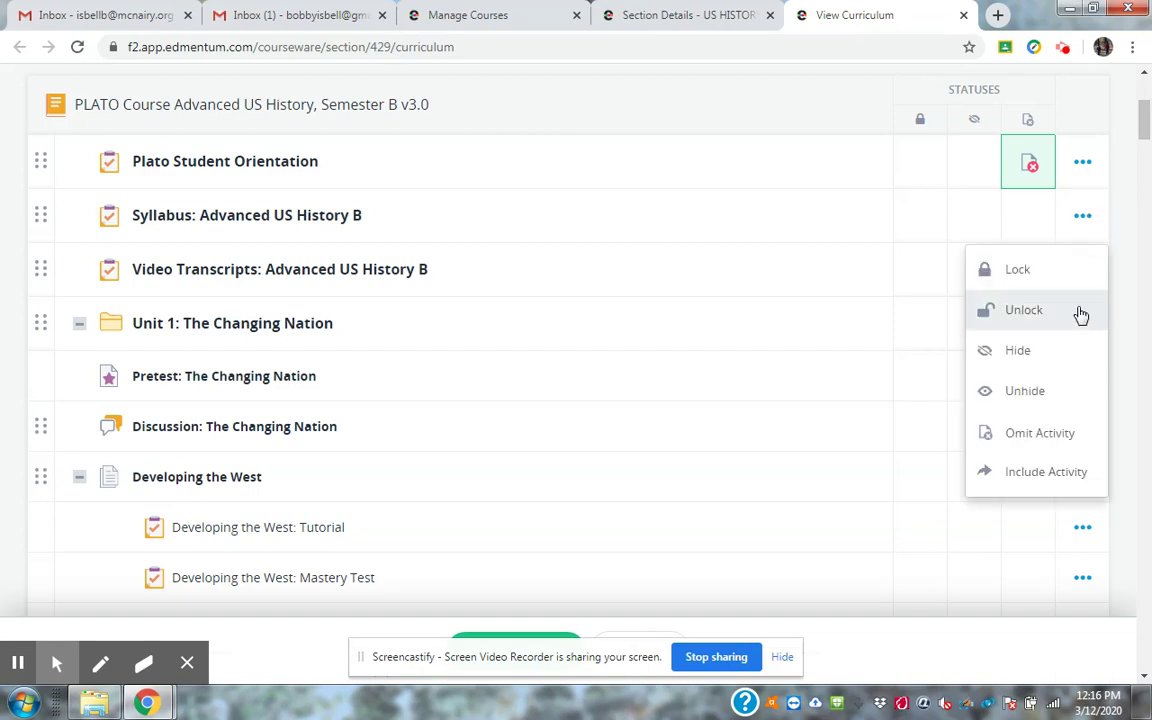
click(1061, 432)
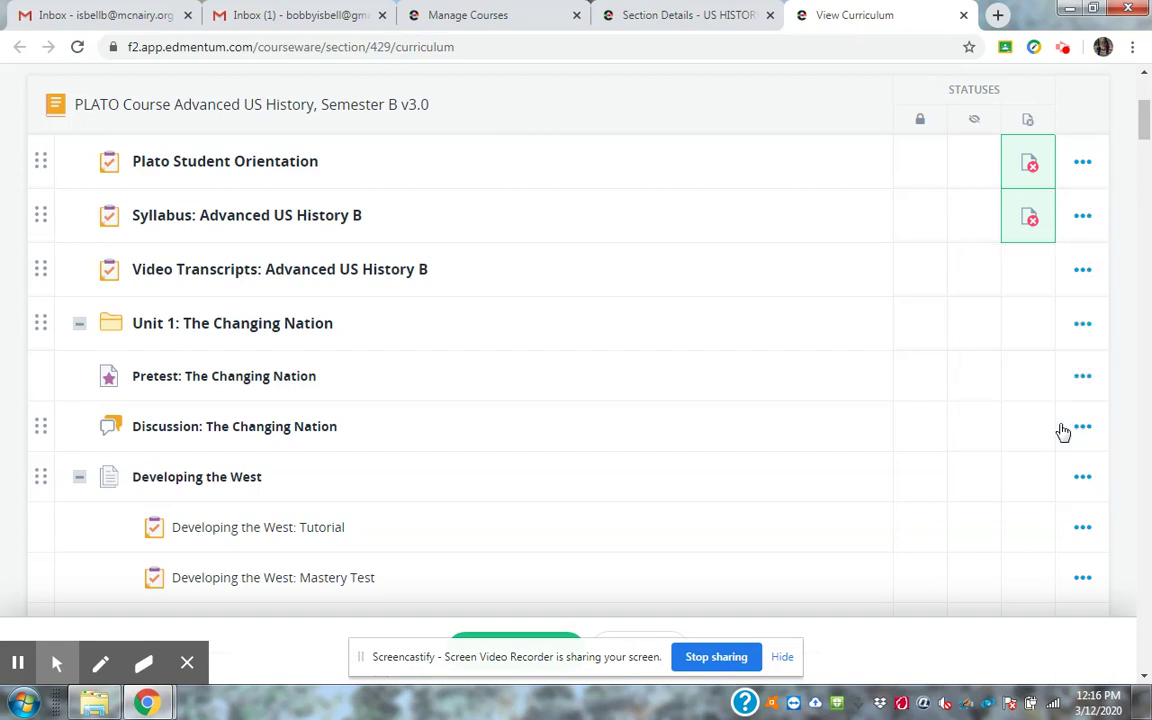
click(1080, 273)
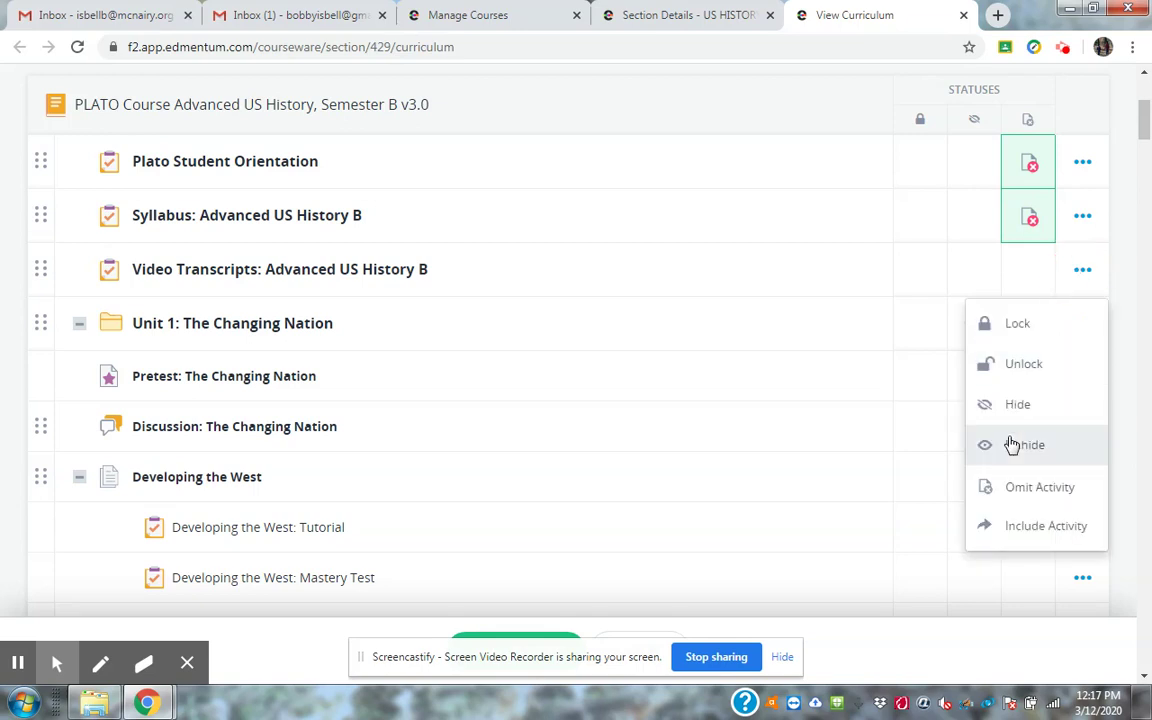
click(1010, 486)
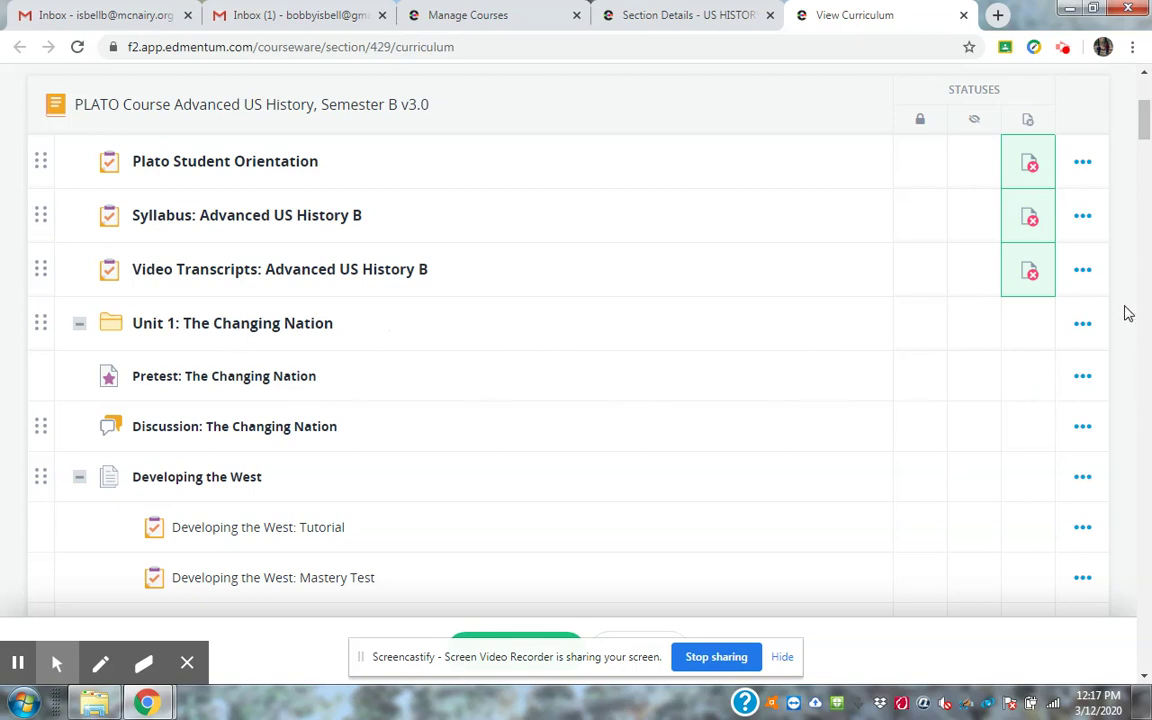
mouse_move(1144, 140)
mouse_down()
mouse_move(1146, 190)
mouse_move(1148, 115)
mouse_move(1148, 147)
mouse_up()
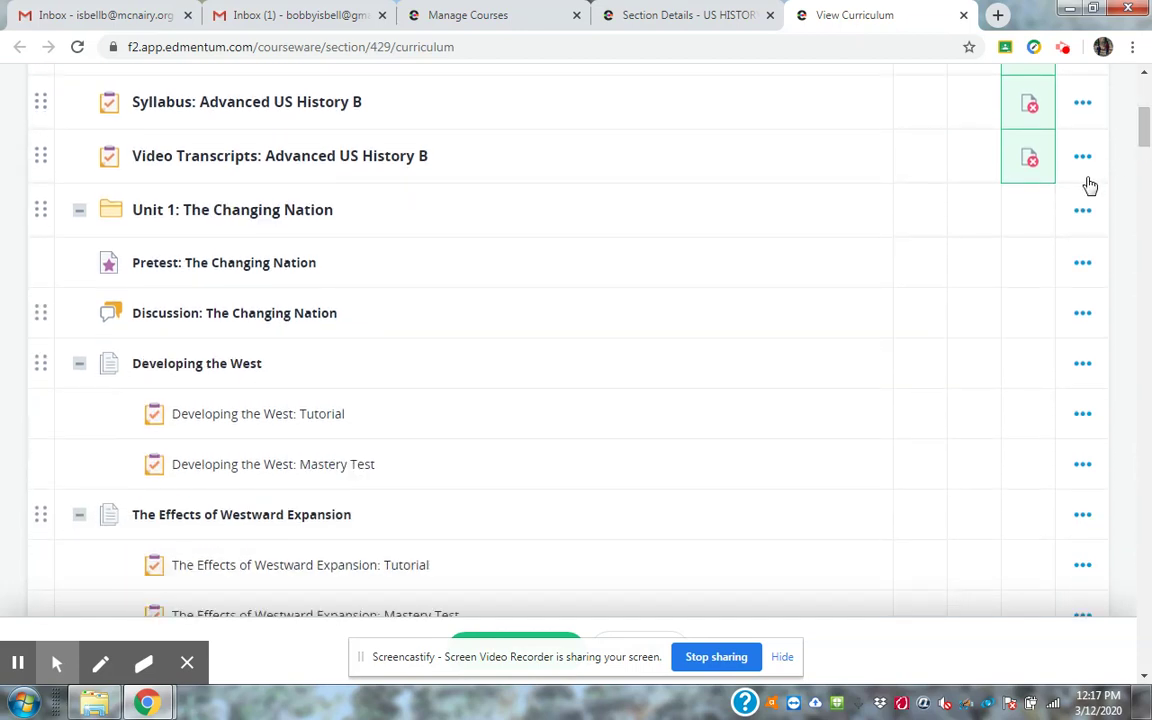
Omit every activity in Unit 1: The Changing Nation, including the section's own activities.
click(1082, 210)
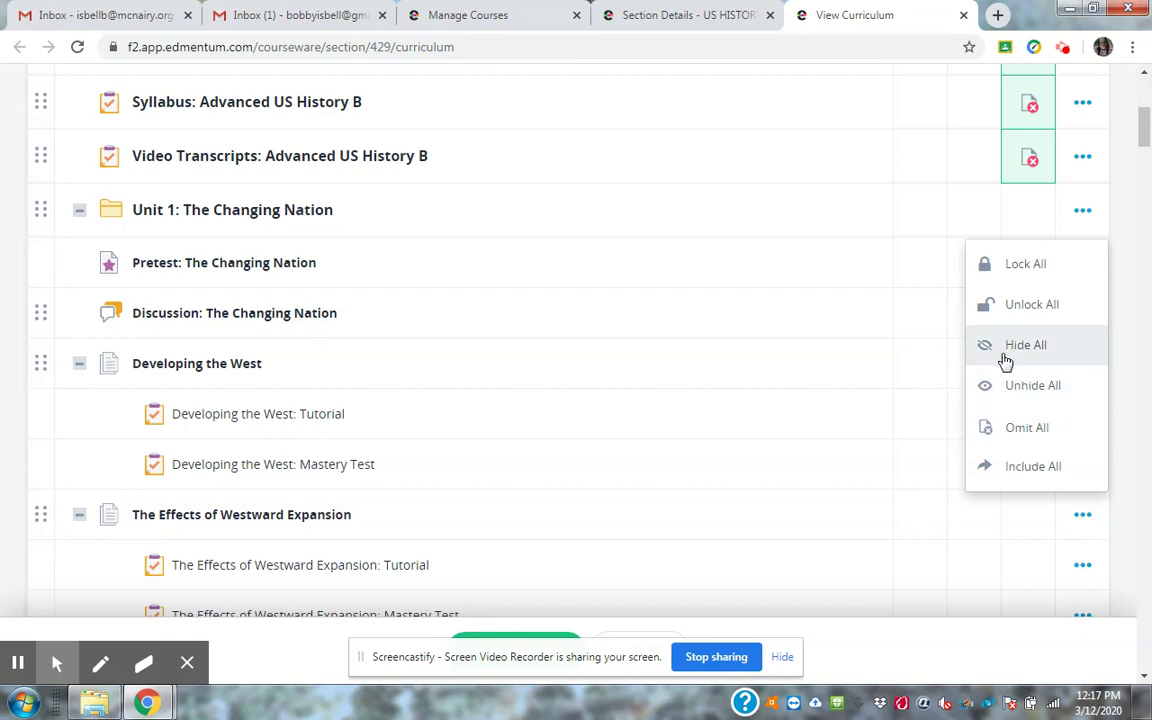
click(1020, 428)
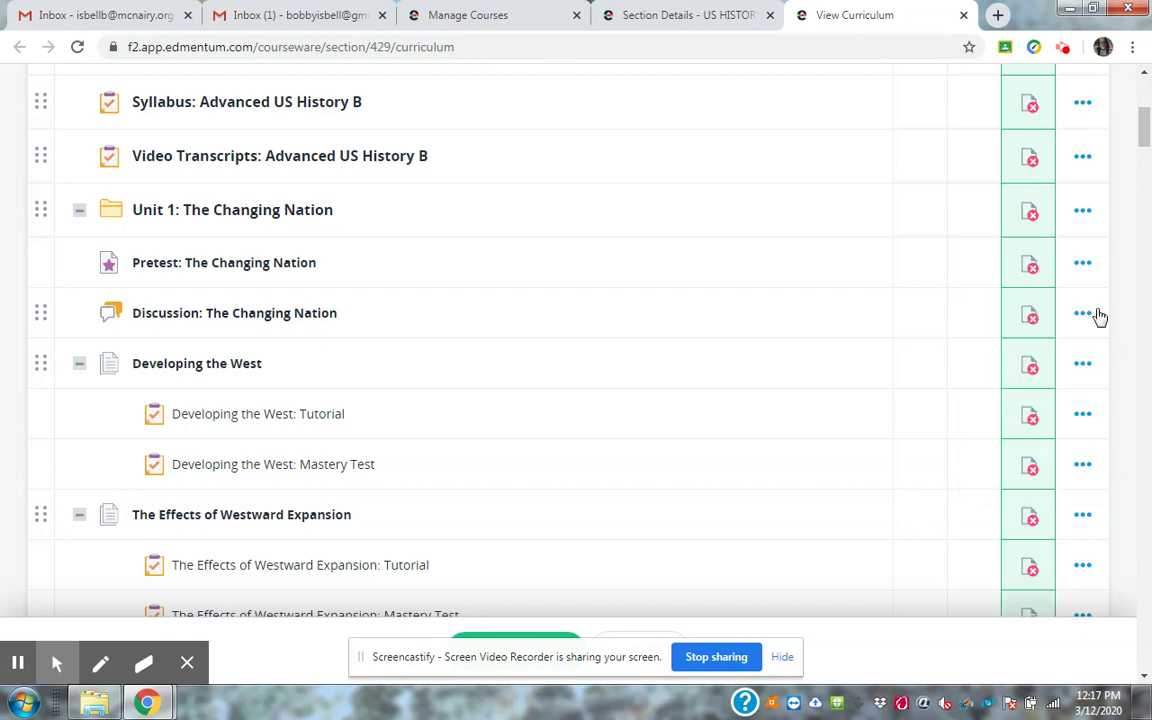
drag(1143, 130, 1148, 163)
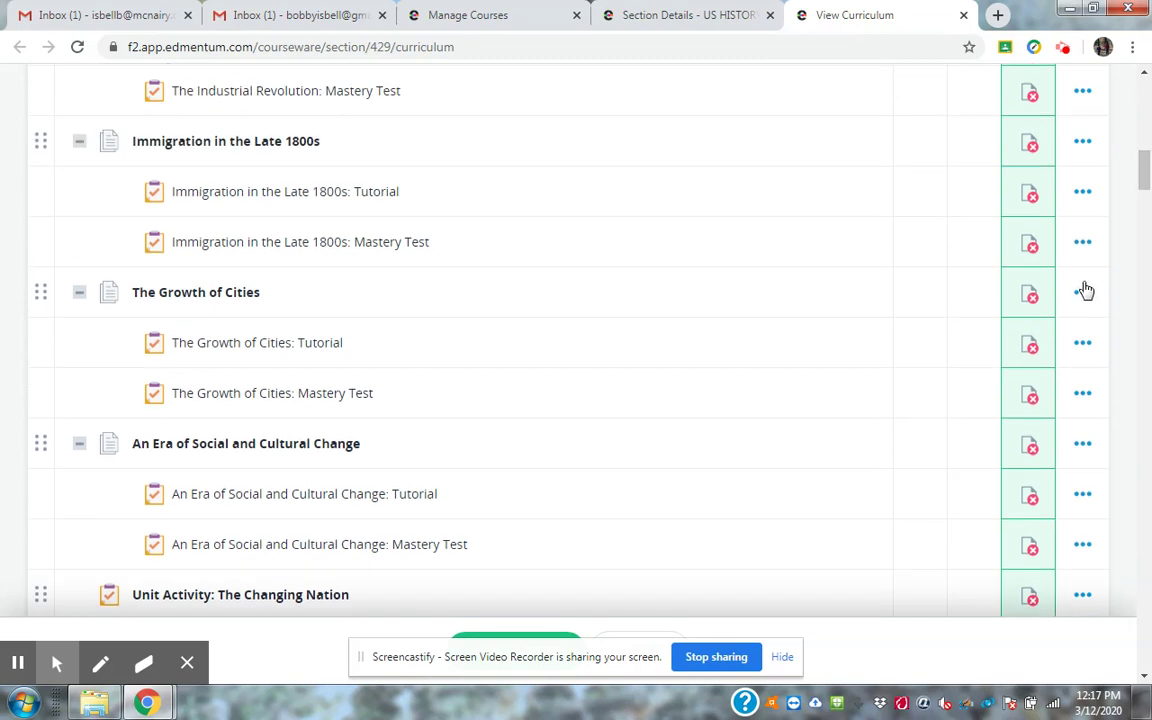
click(1082, 143)
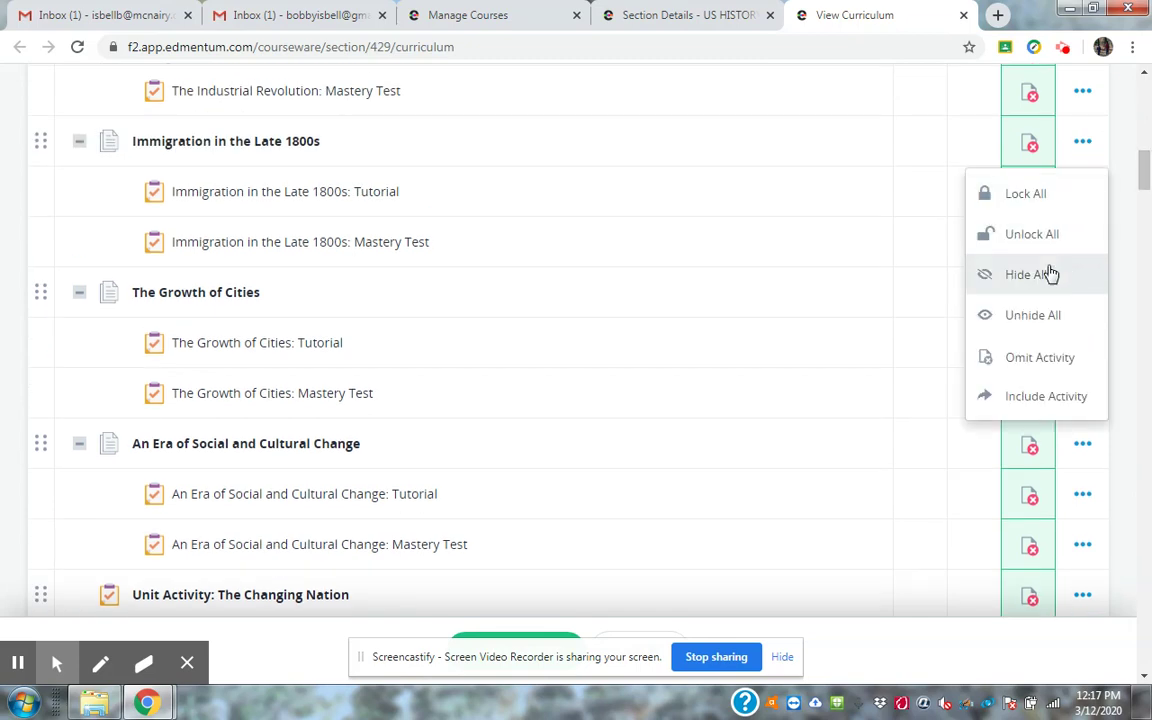
click(1026, 357)
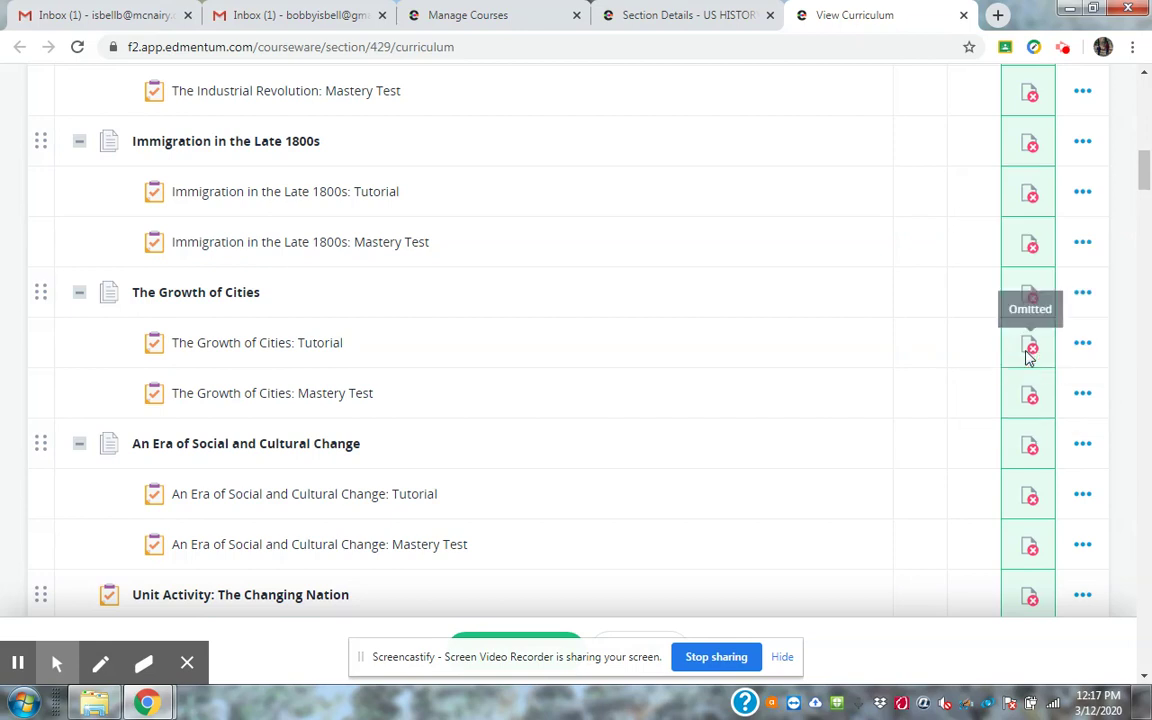
click(1028, 143)
click(1028, 143)
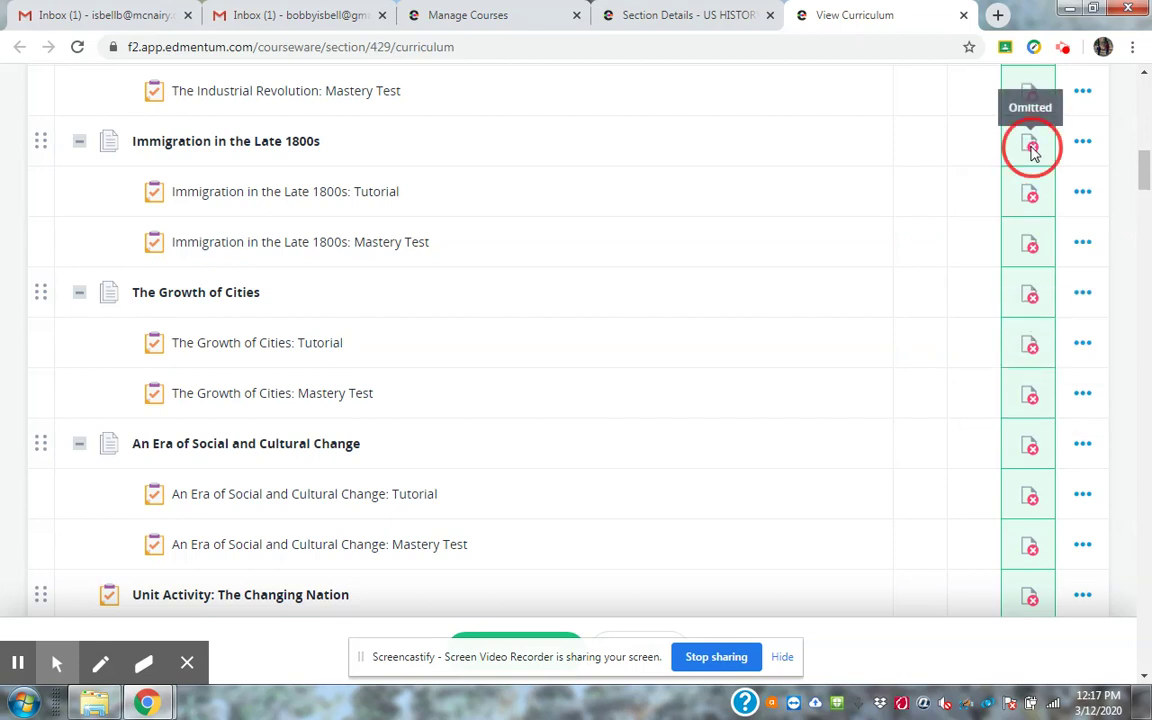
Unhide and include Immigration in the Late 1800s, then include The Growth of Cities.
click(1082, 145)
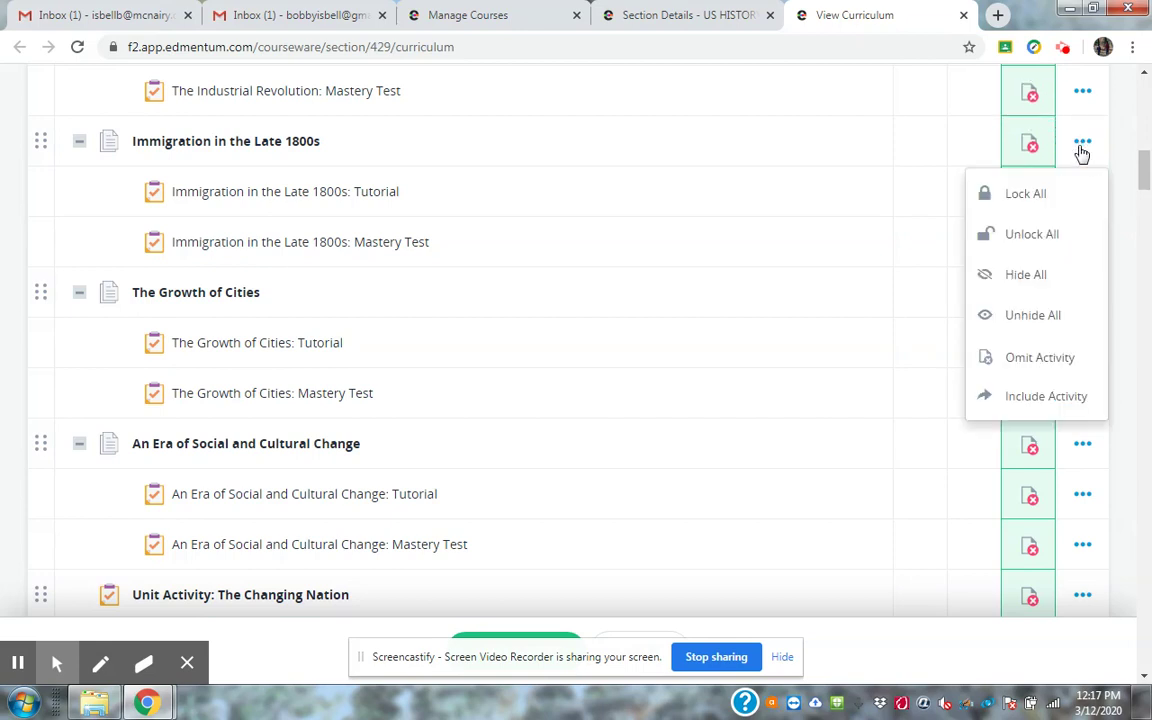
click(1014, 316)
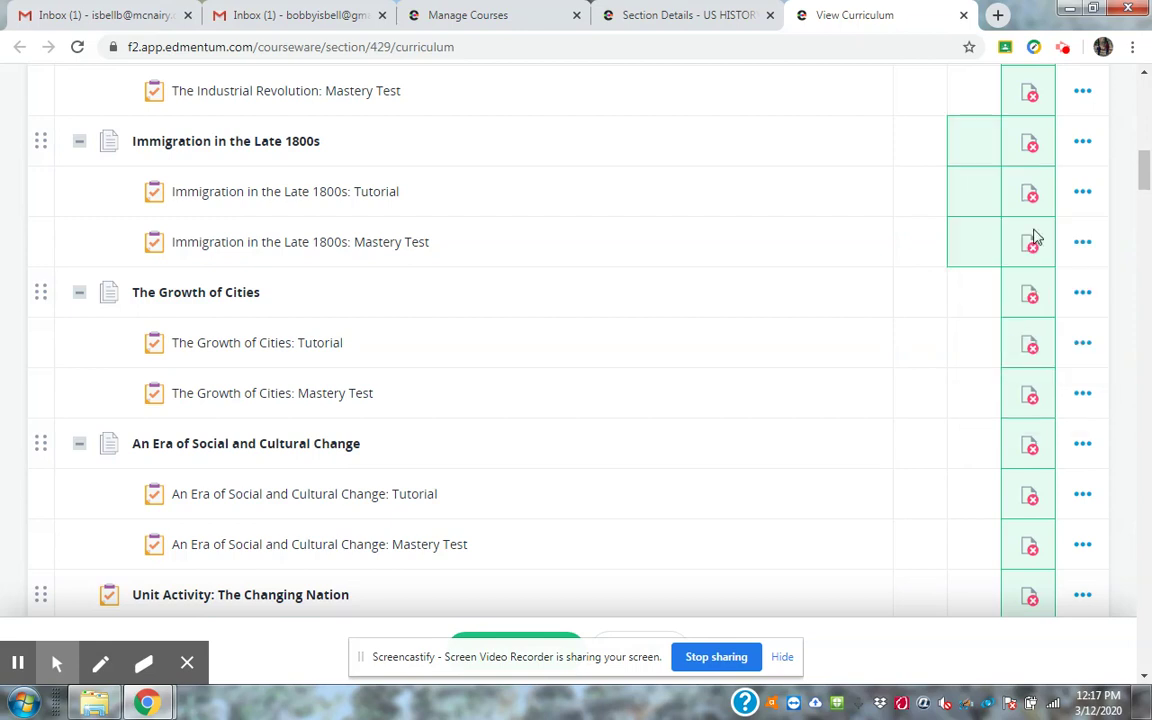
click(1082, 158)
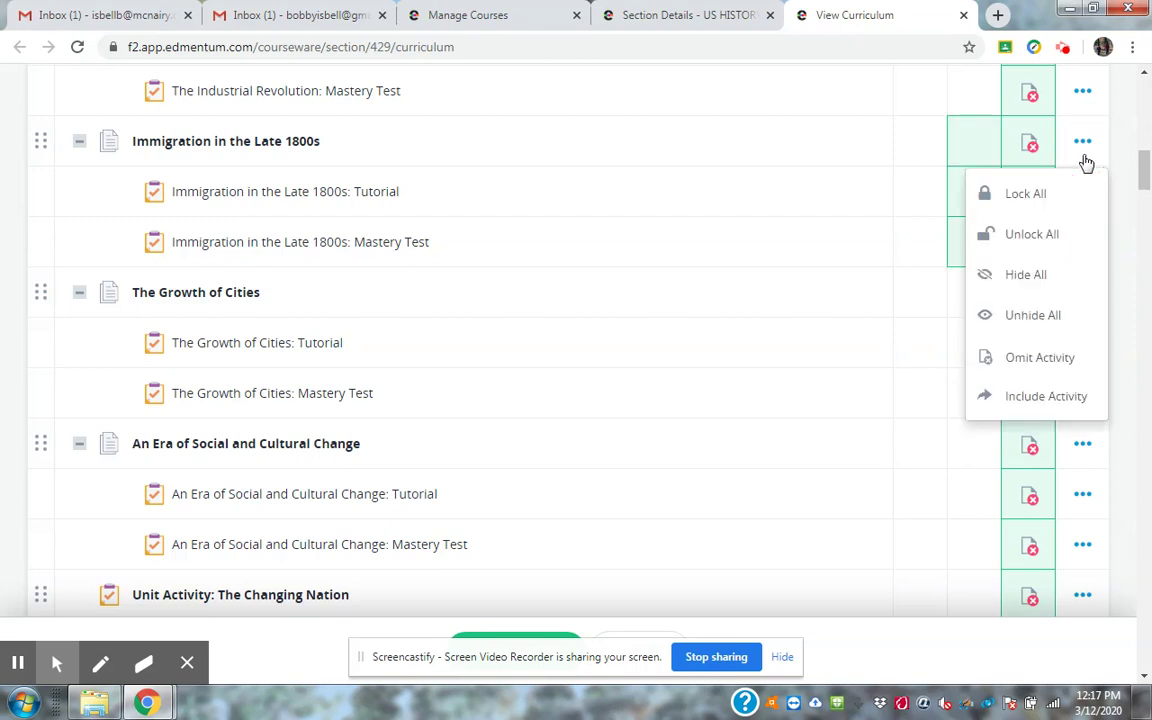
click(1021, 400)
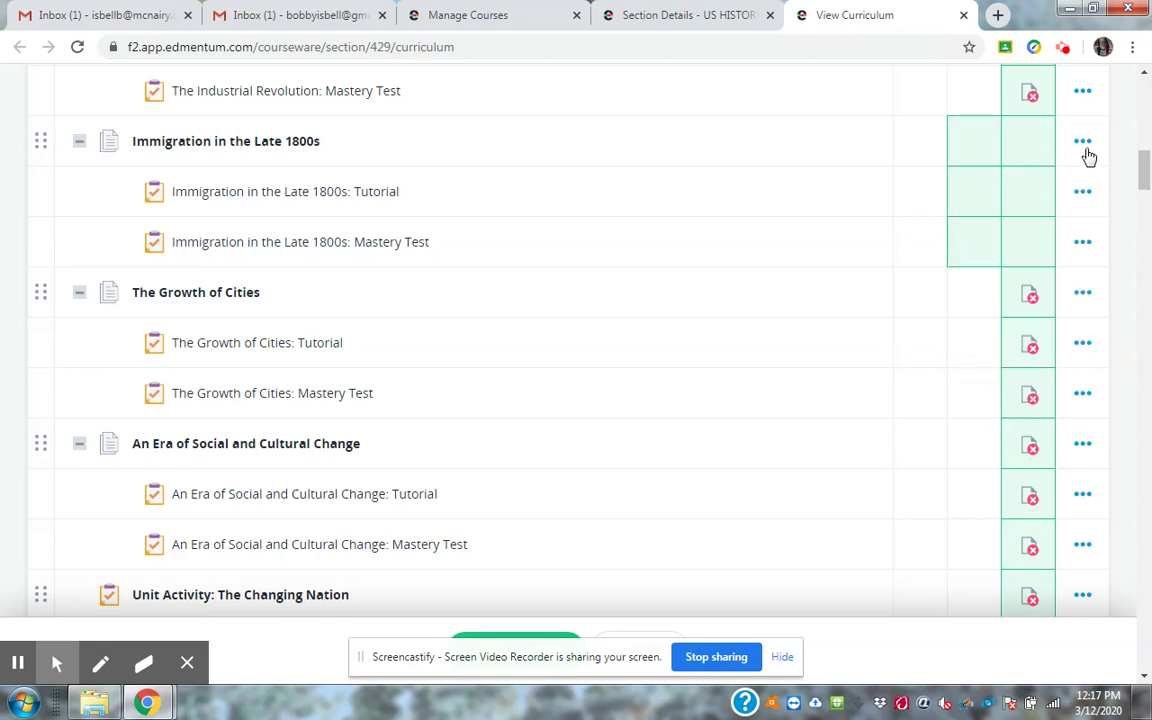
click(1082, 294)
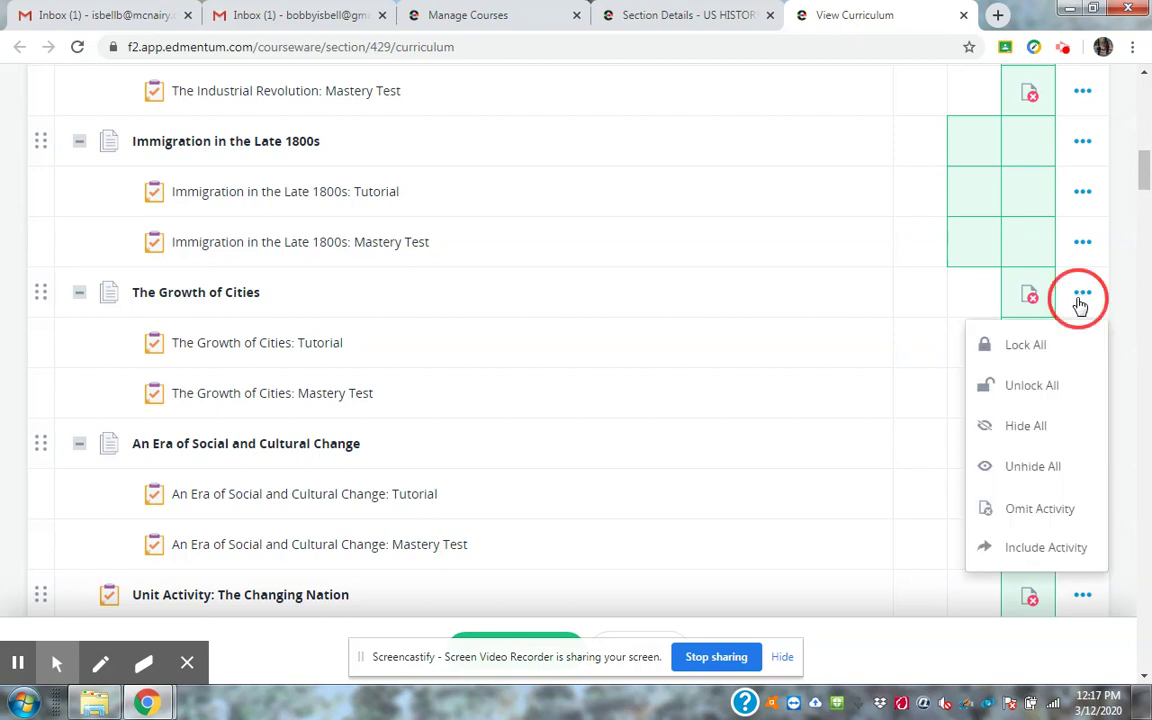
click(985, 548)
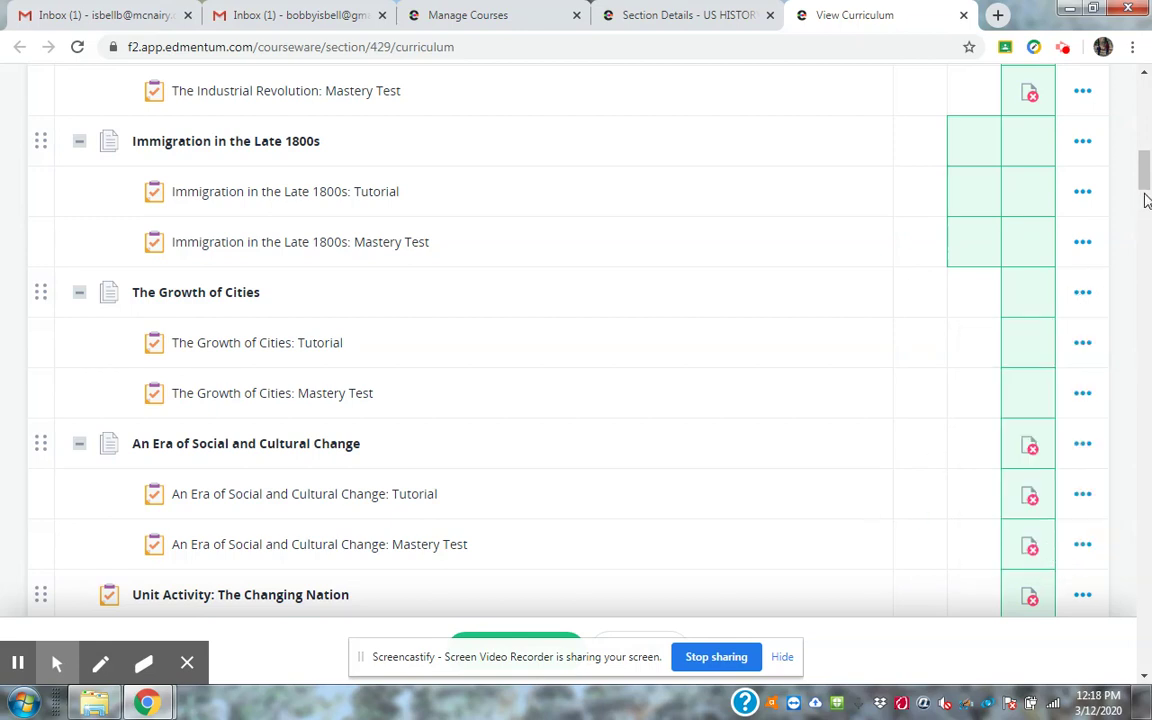
drag(1146, 200, 1146, 193)
Include An Era of Social and Cultural Change and Post Test: The Changing Nation.
click(1084, 207)
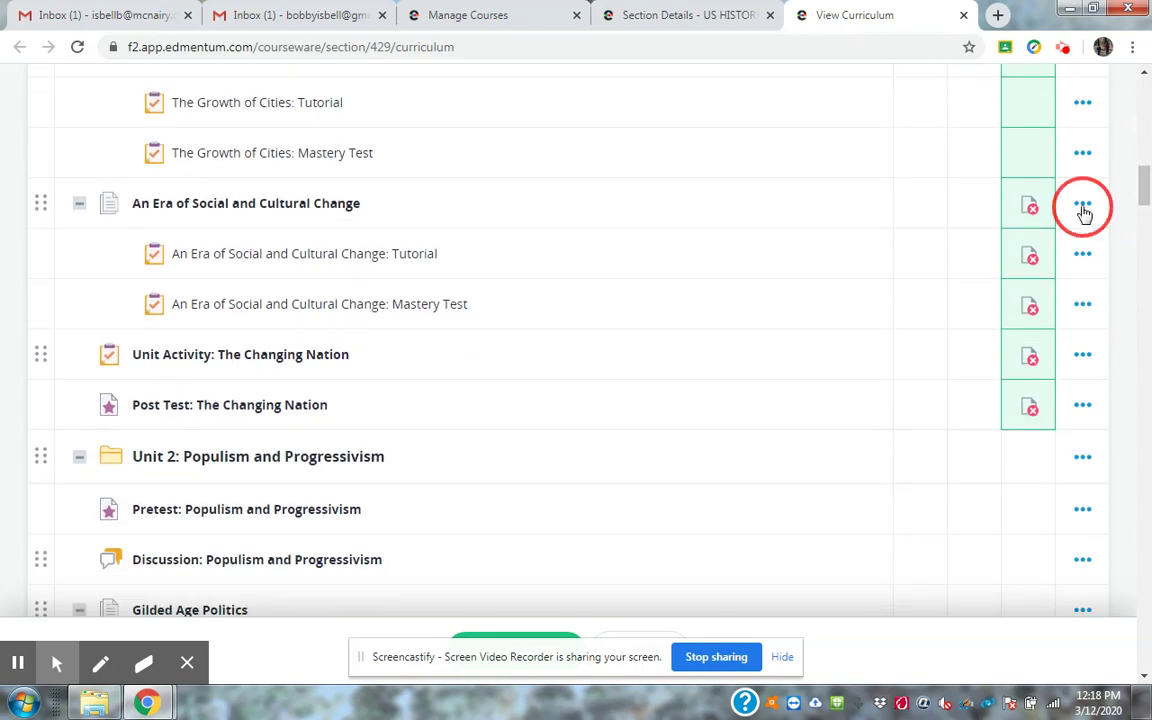
click(1041, 461)
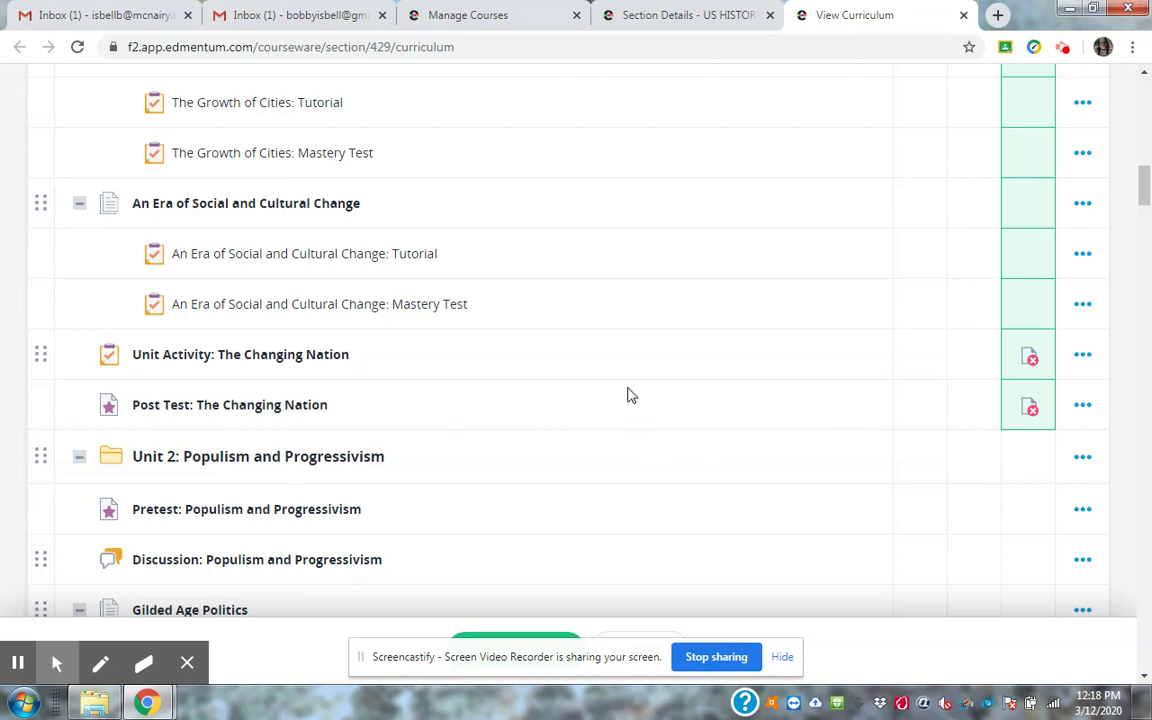
click(1083, 405)
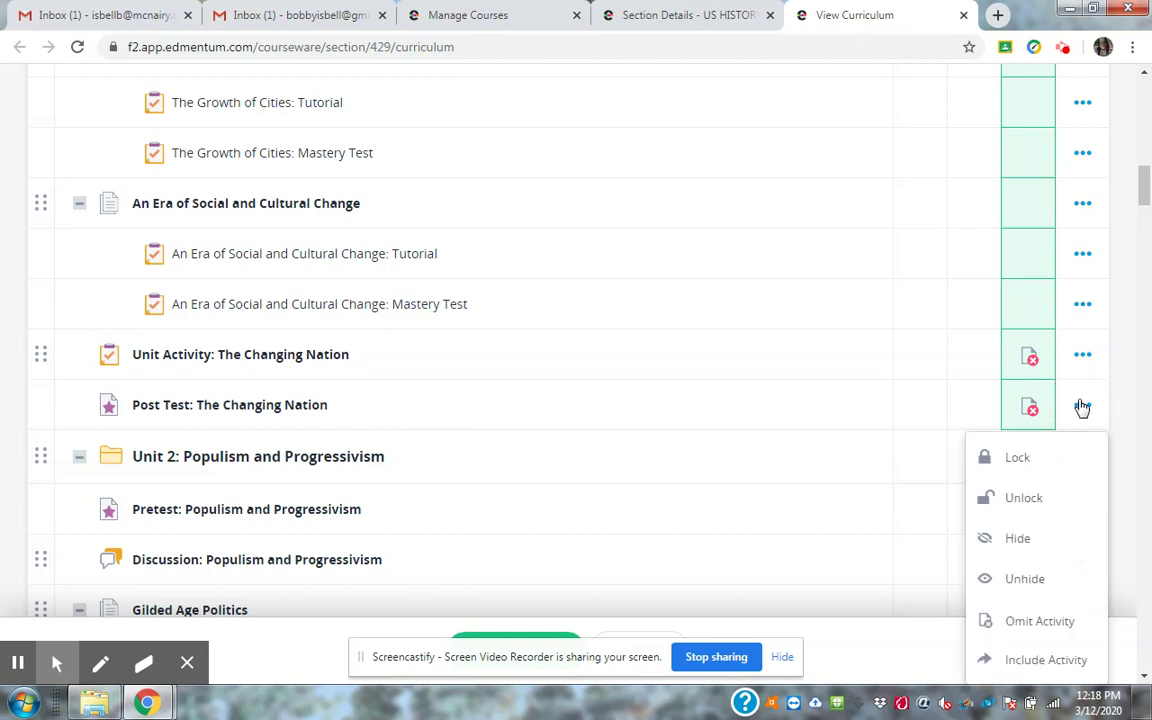
click(1042, 660)
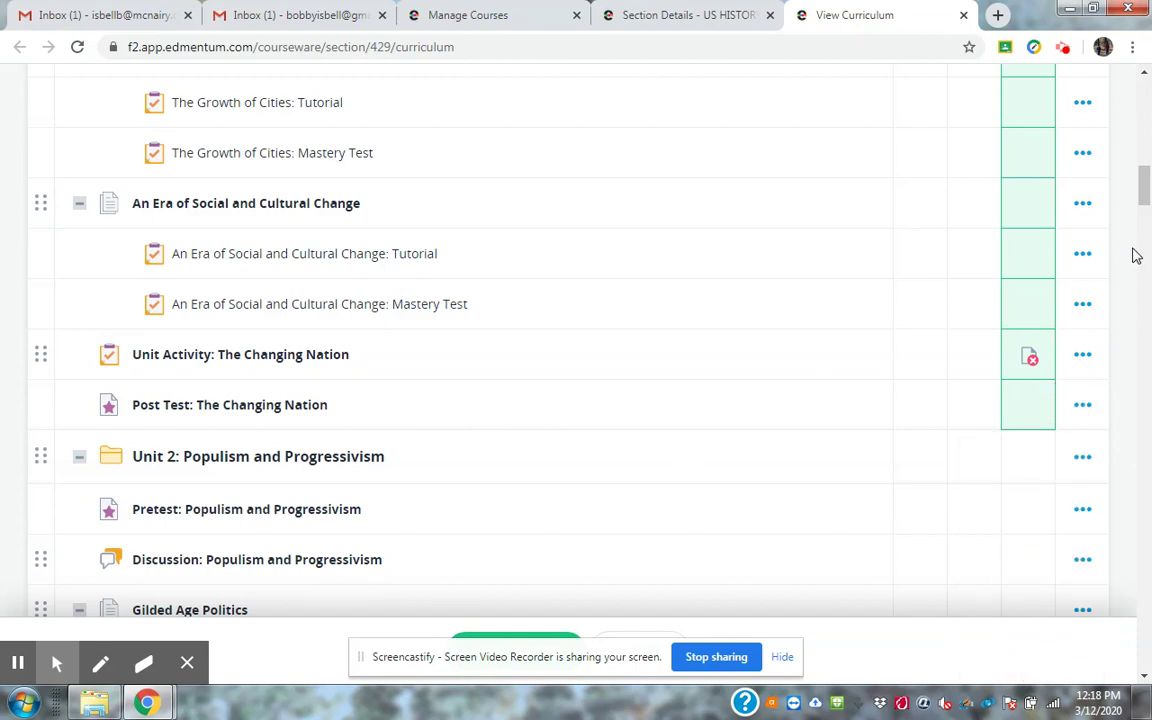
mouse_move(1144, 196)
mouse_down()
mouse_move(1146, 162)
mouse_move(1147, 218)
mouse_up()
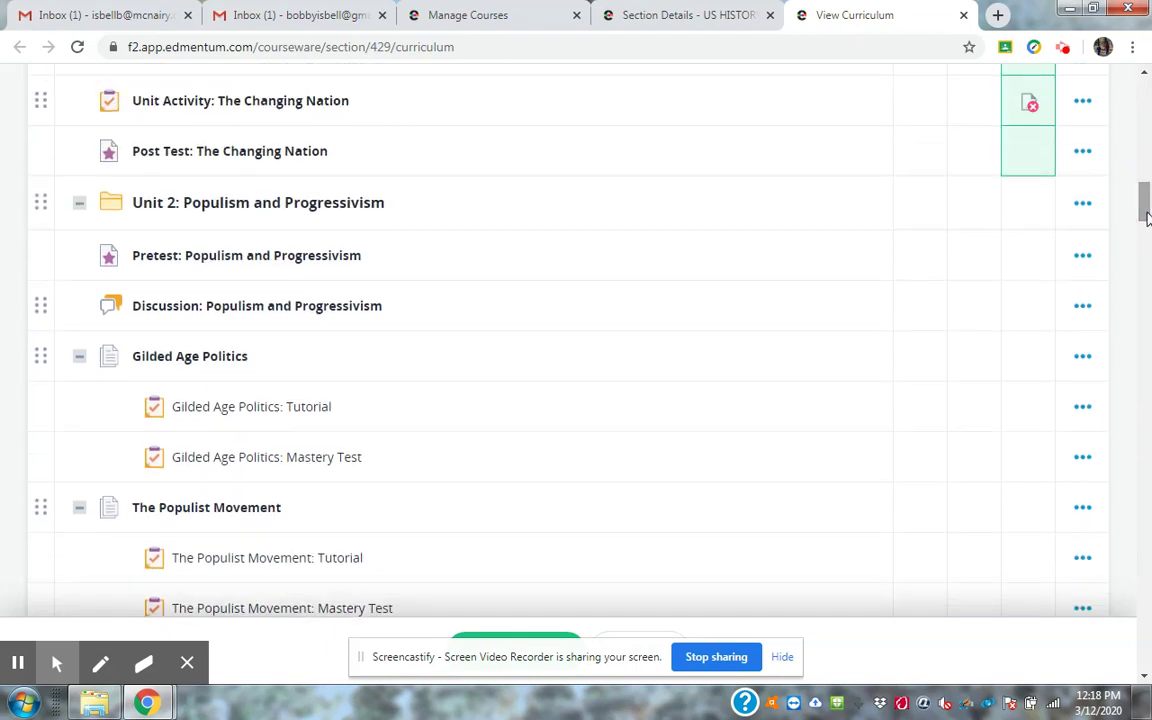
Check Gilded Age Politics' actions without changing anything, then scroll to the save options.
click(1084, 358)
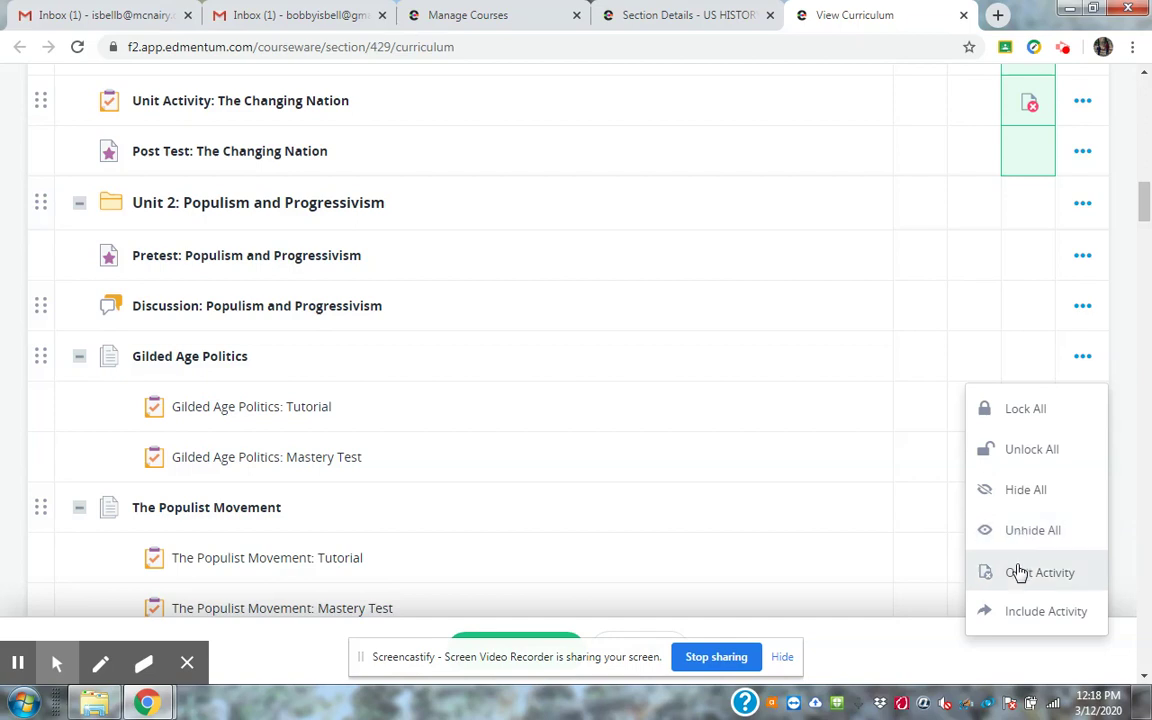
click(810, 380)
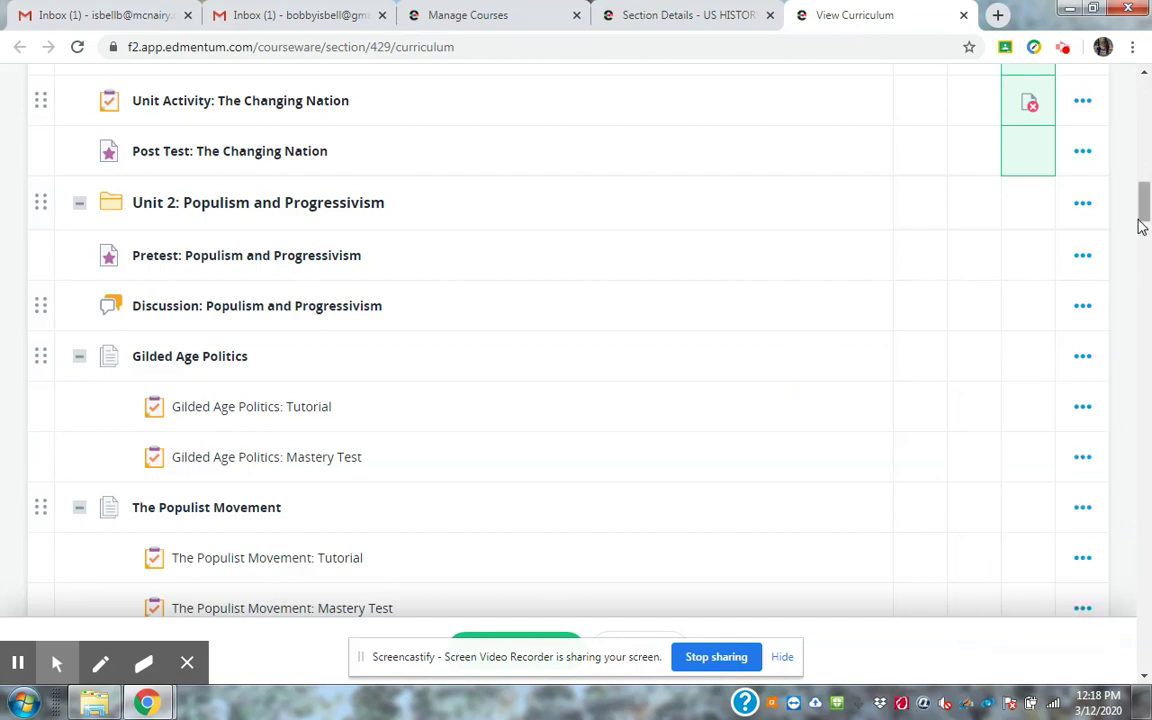
drag(1144, 222, 1145, 236)
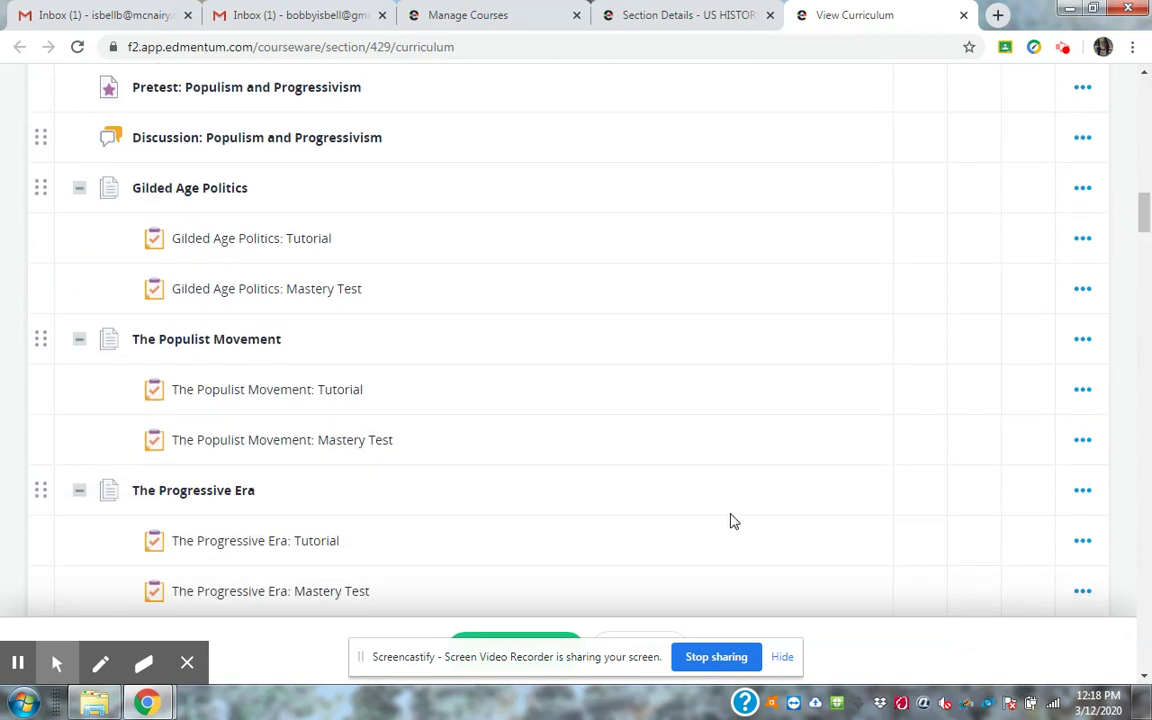
click(789, 658)
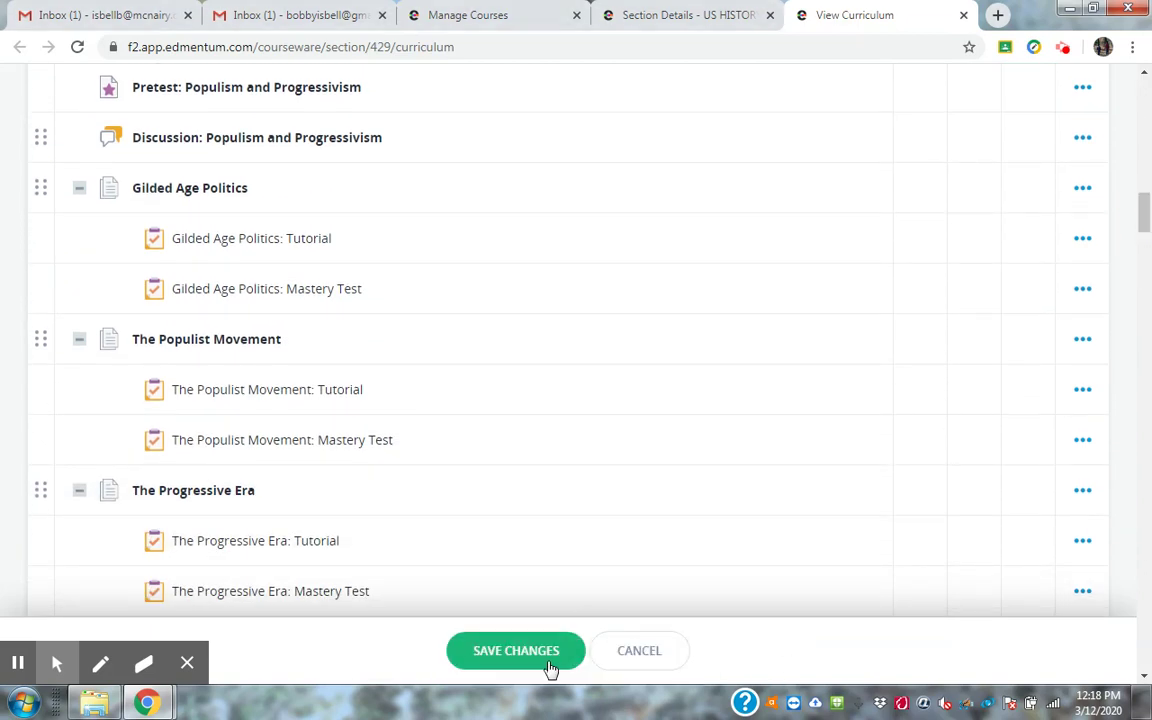
Save the curriculum changes, then choose DONE to leave View Curriculum.
click(498, 657)
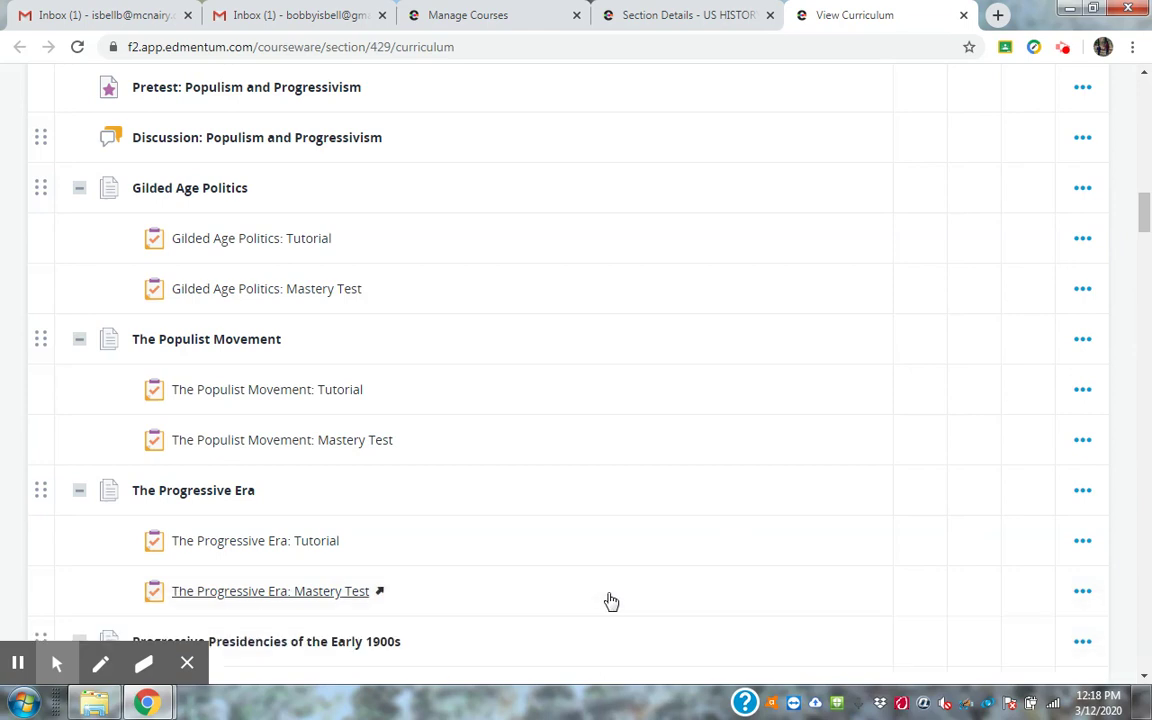
drag(1145, 214, 1146, 100)
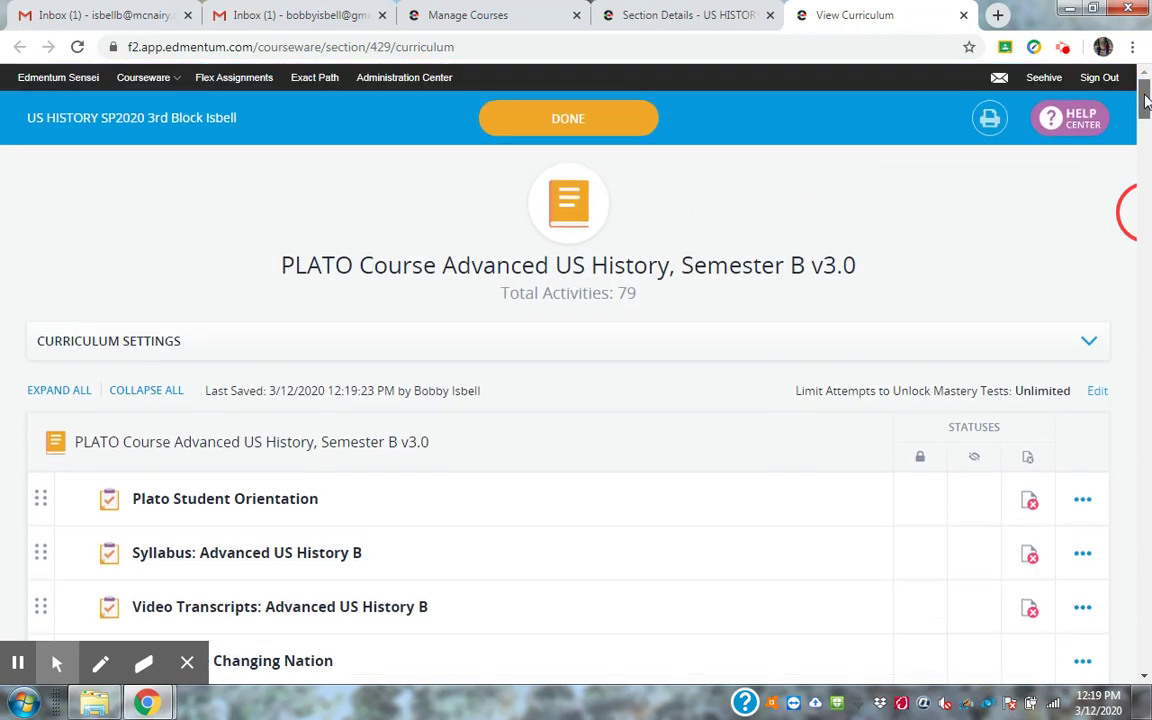
click(586, 124)
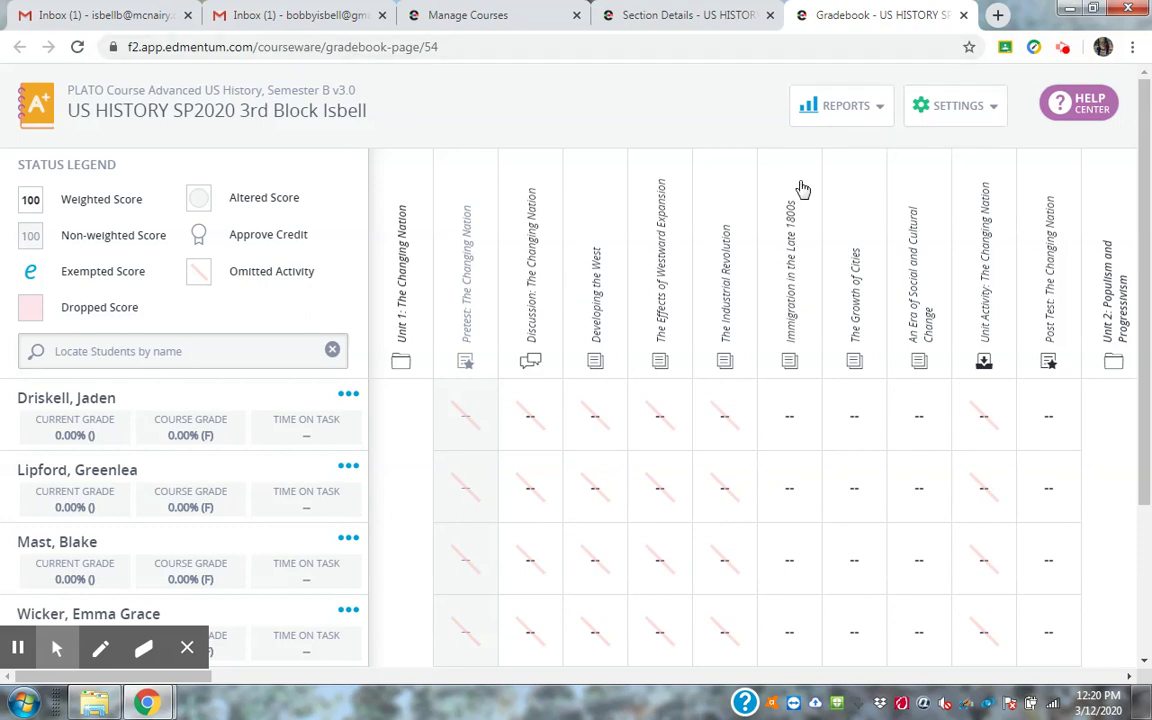
Review the gradebook's REPORTS list options, then close the Gradebook tab.
click(868, 106)
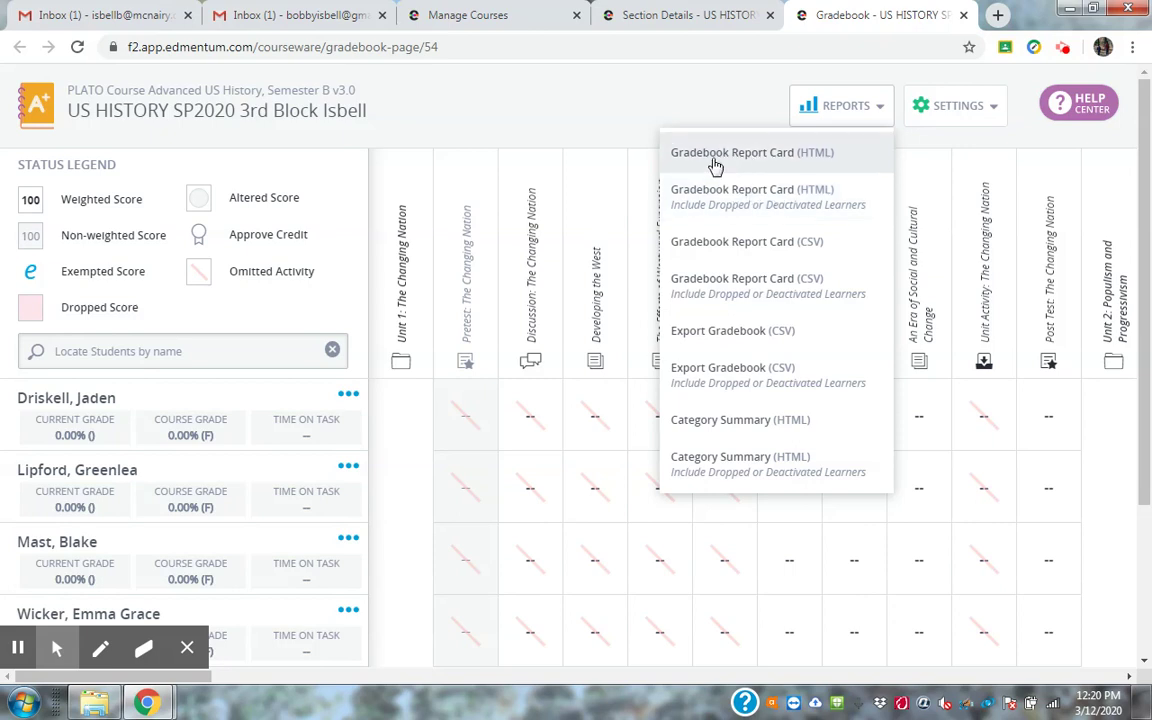
click(704, 118)
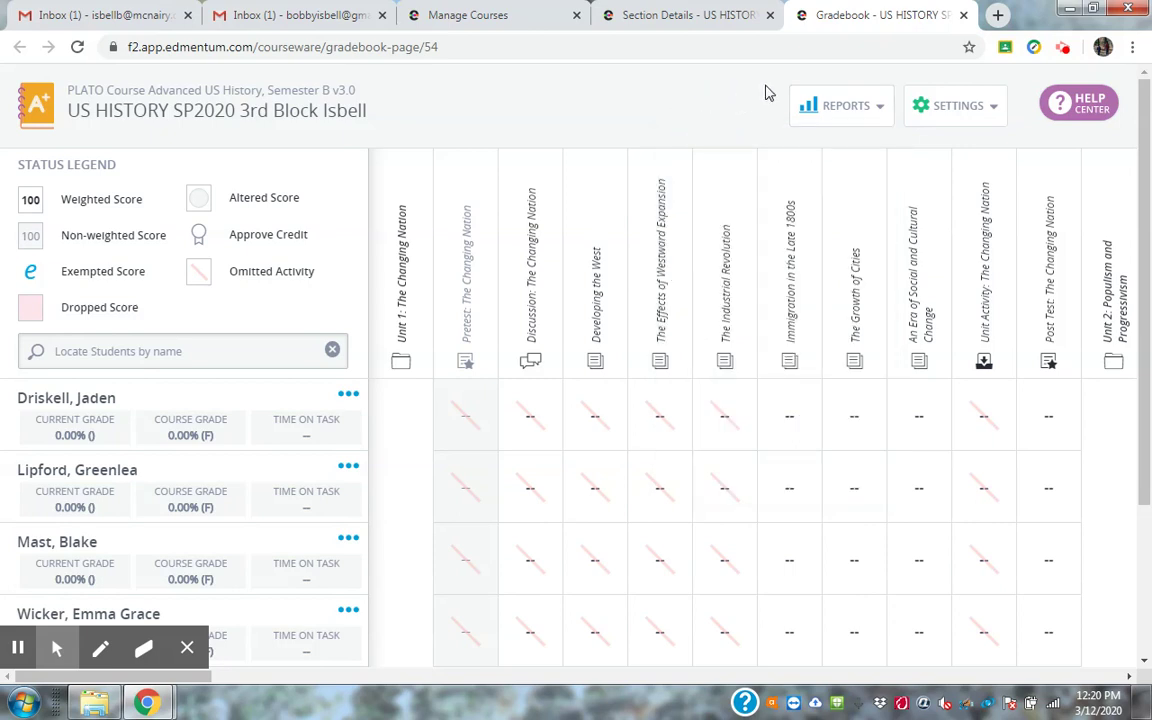
click(870, 106)
click(715, 111)
click(962, 16)
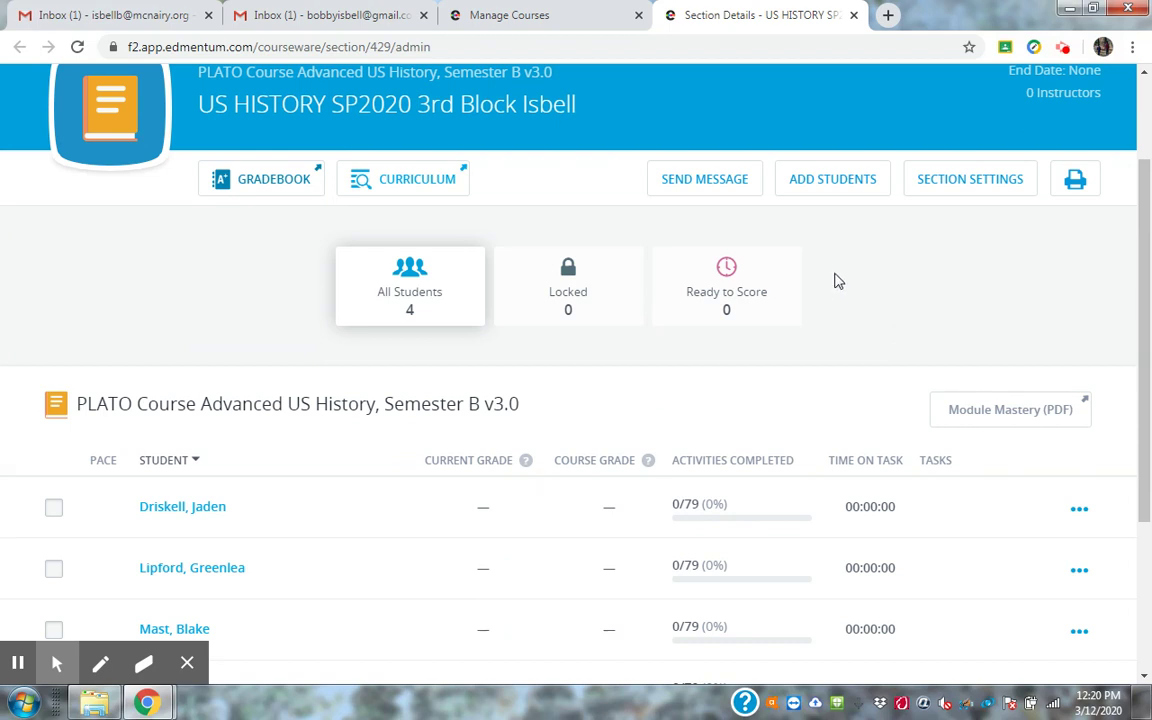
Open Add Students, inspect the Search All Locations list, then cancel without adding anyone.
click(820, 190)
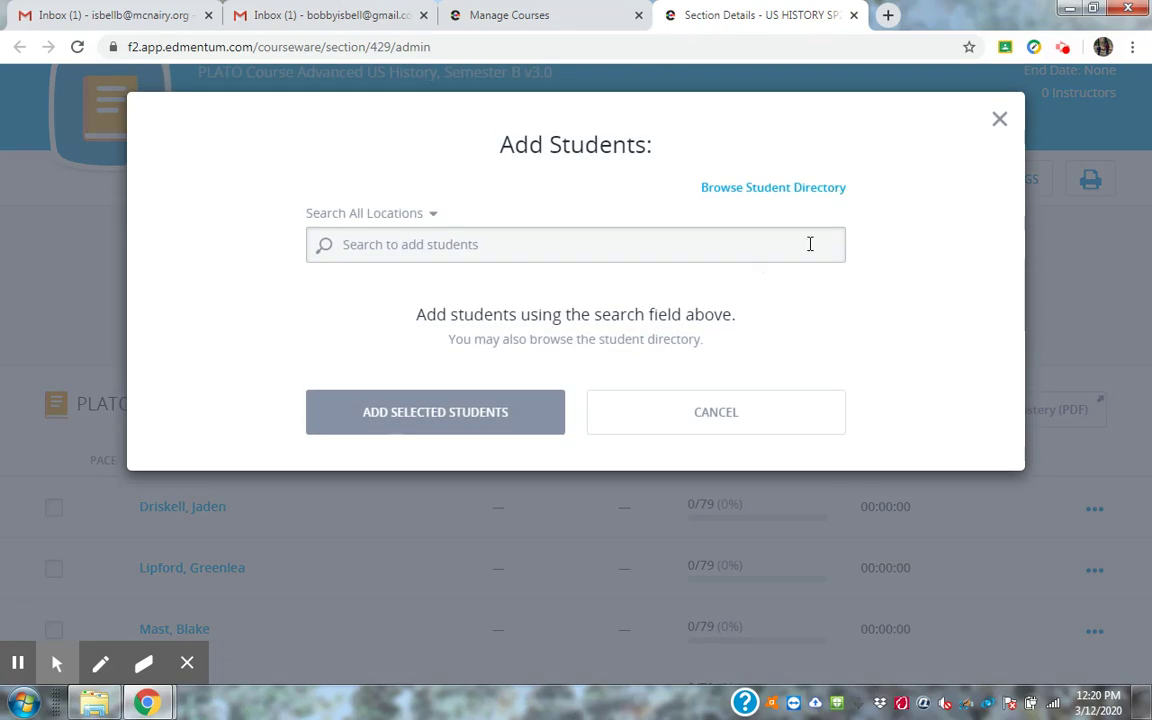
click(685, 236)
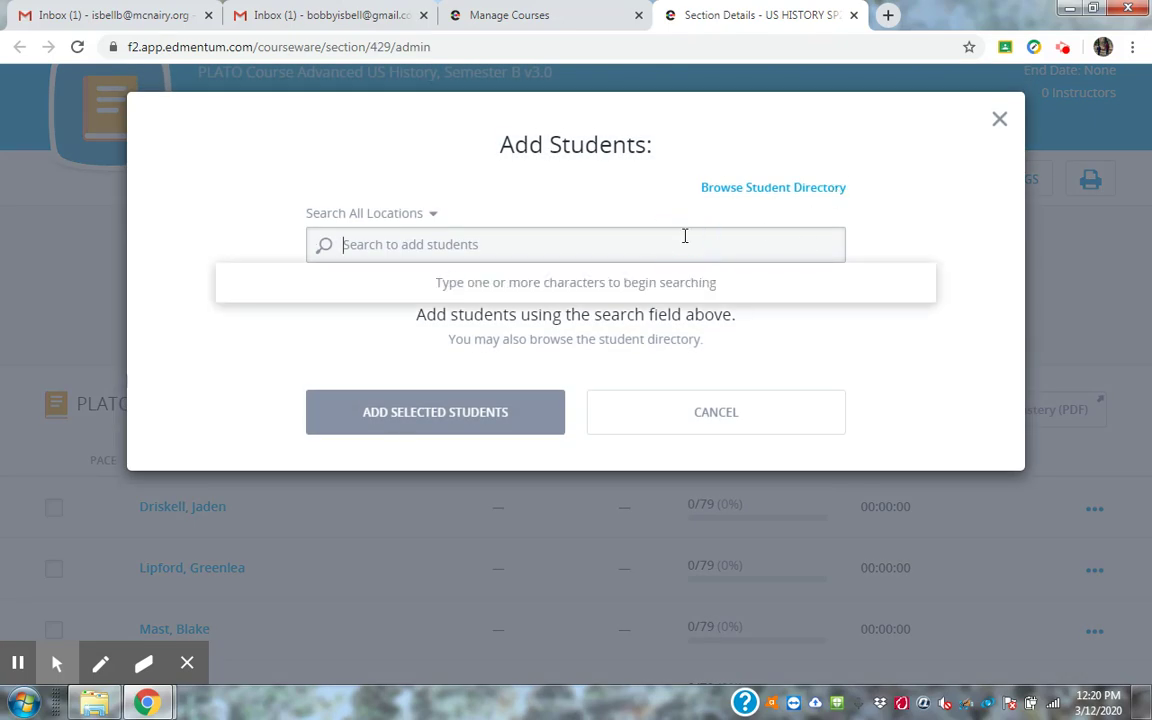
click(428, 214)
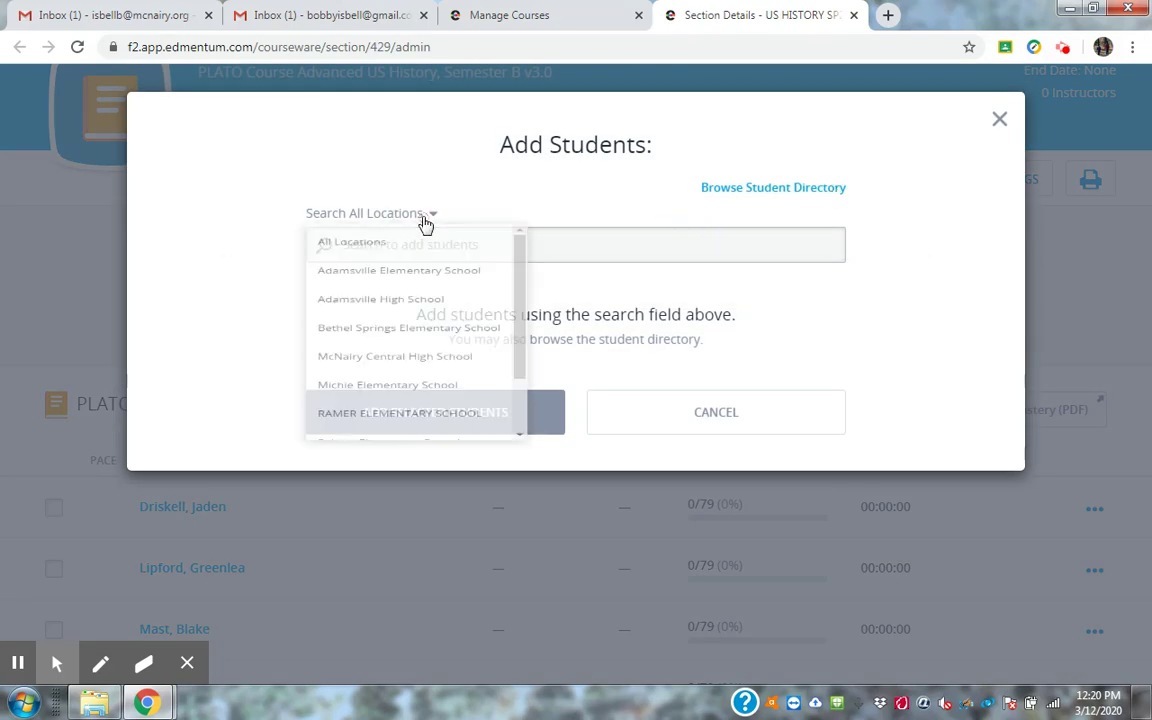
click(419, 215)
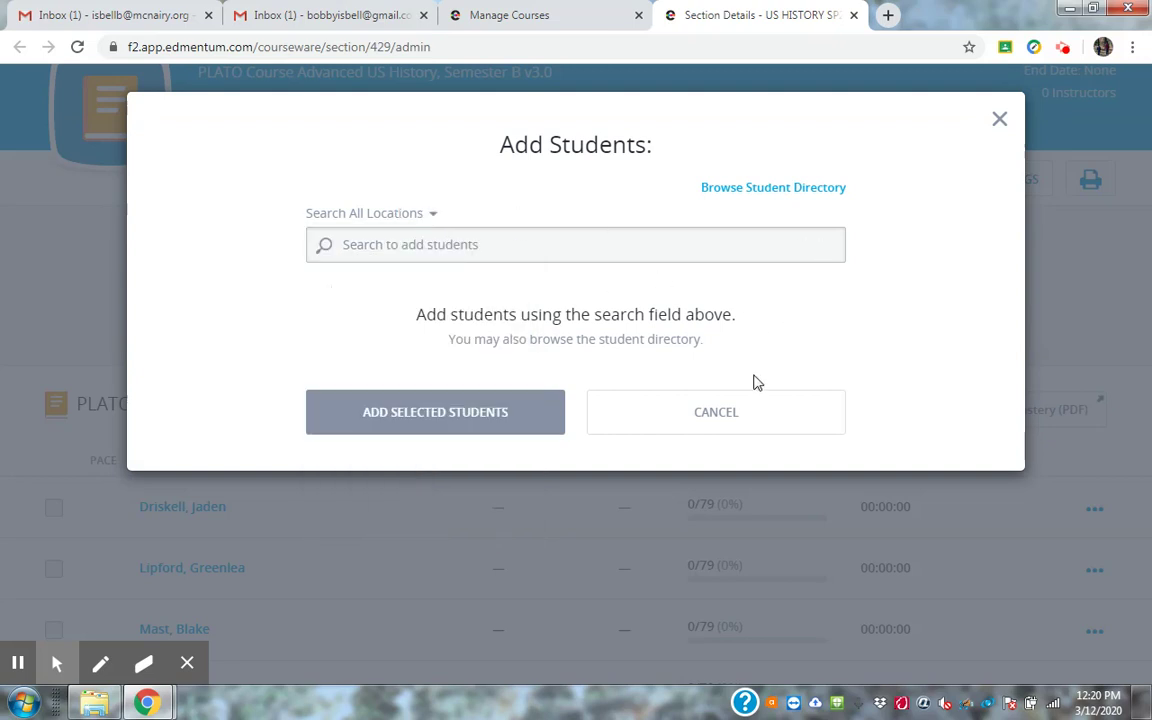
click(741, 414)
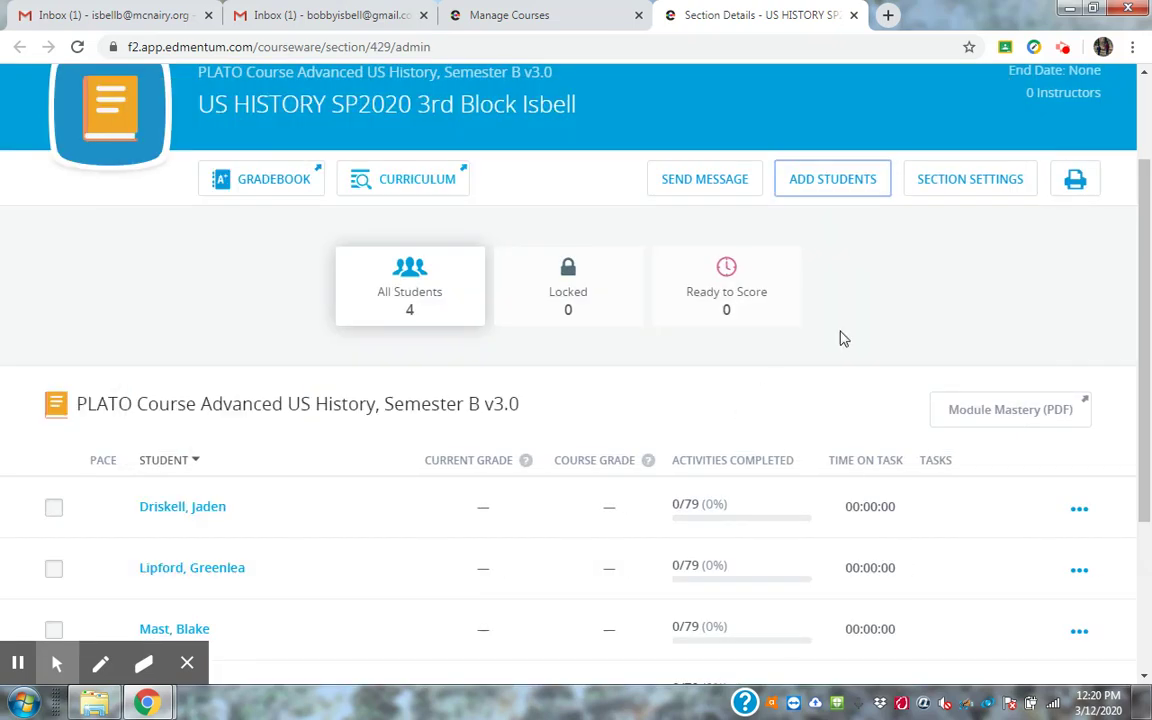